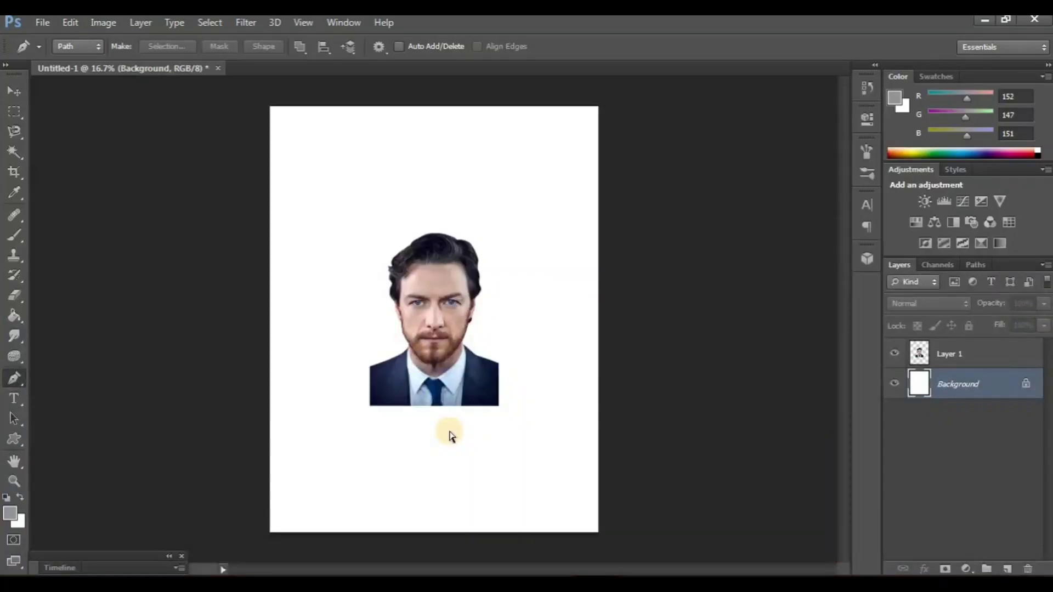
Free-transform Layer 1, scaling the portrait up to fill most of the page near the bottom
key(ctrl+minus)
key(m)
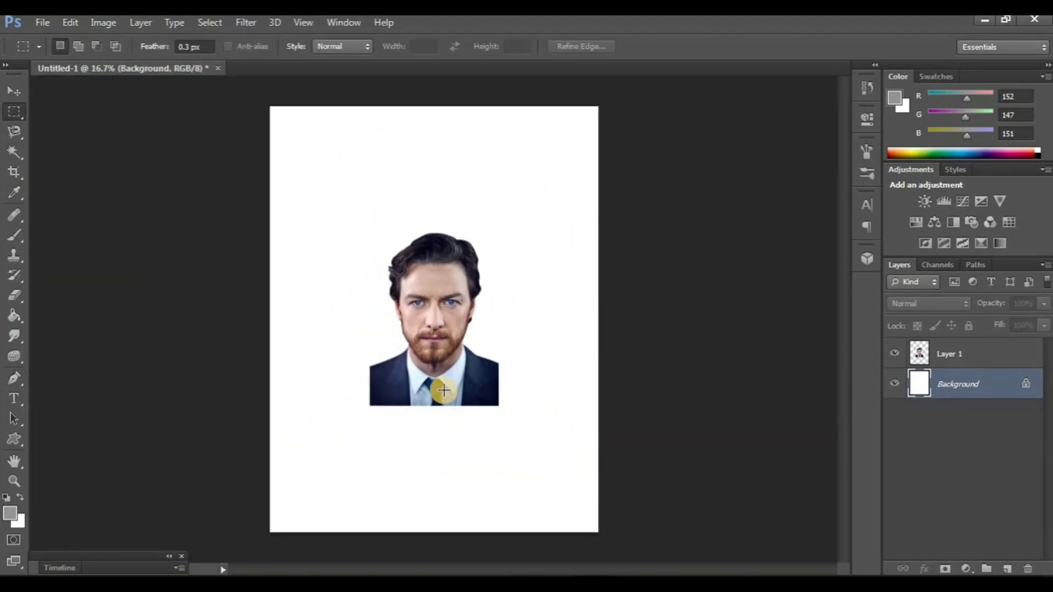
click(966, 355)
key(ctrl+t)
drag(418, 352, 378, 300)
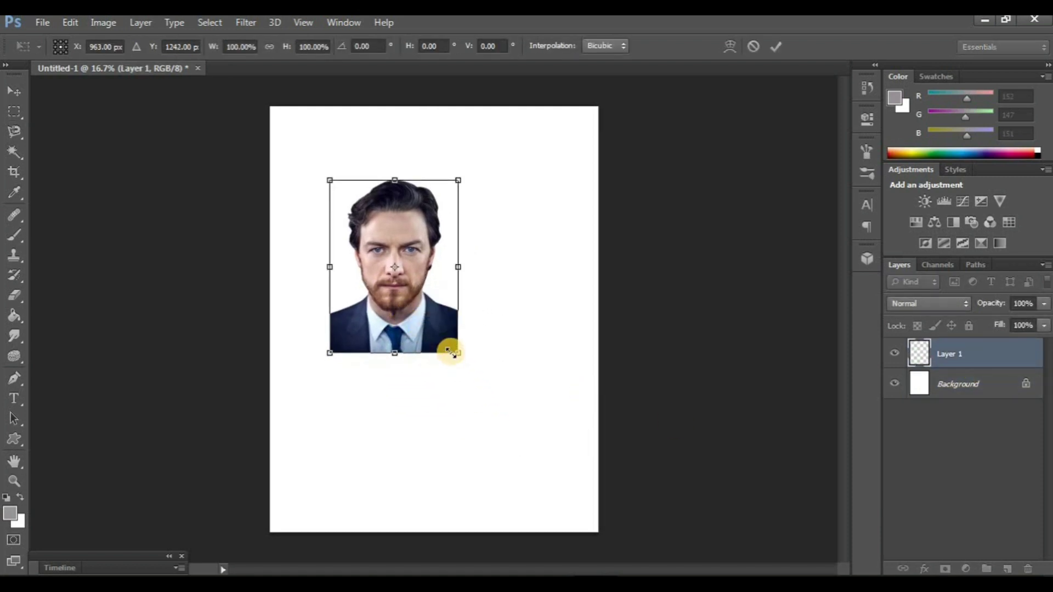
mouse_move(459, 354)
mouse_down()
mouse_move(560, 486)
mouse_move(474, 412)
mouse_up()
drag(552, 470, 566, 488)
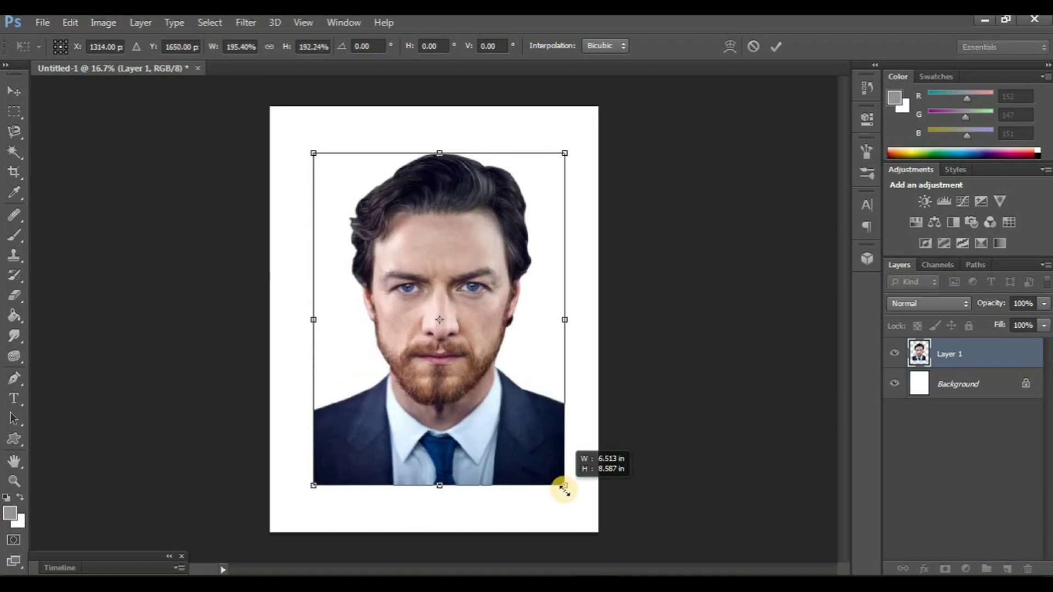
drag(488, 441, 486, 441)
key(Return)
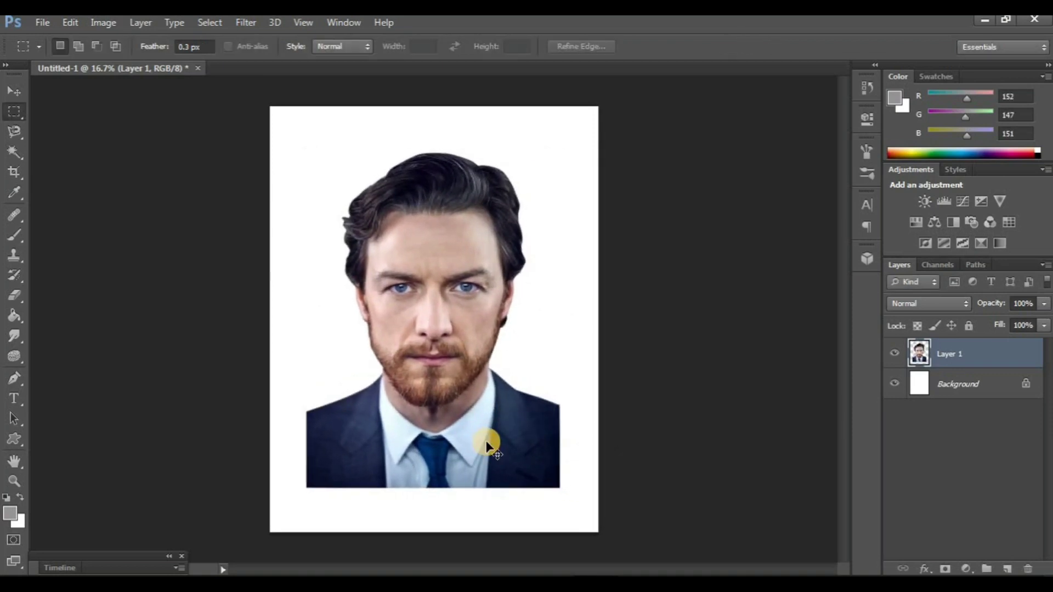
Check the enlarged portrait's fit on the page and select the white Background layer
key(ctrl+plus)
key(ctrl+minus)
click(540, 447)
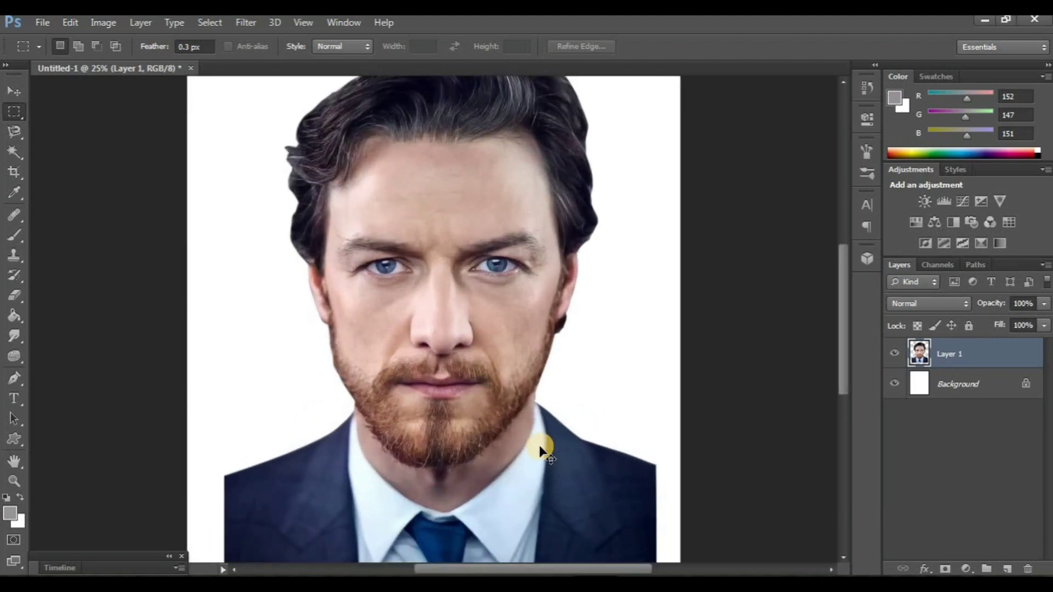
click(540, 447)
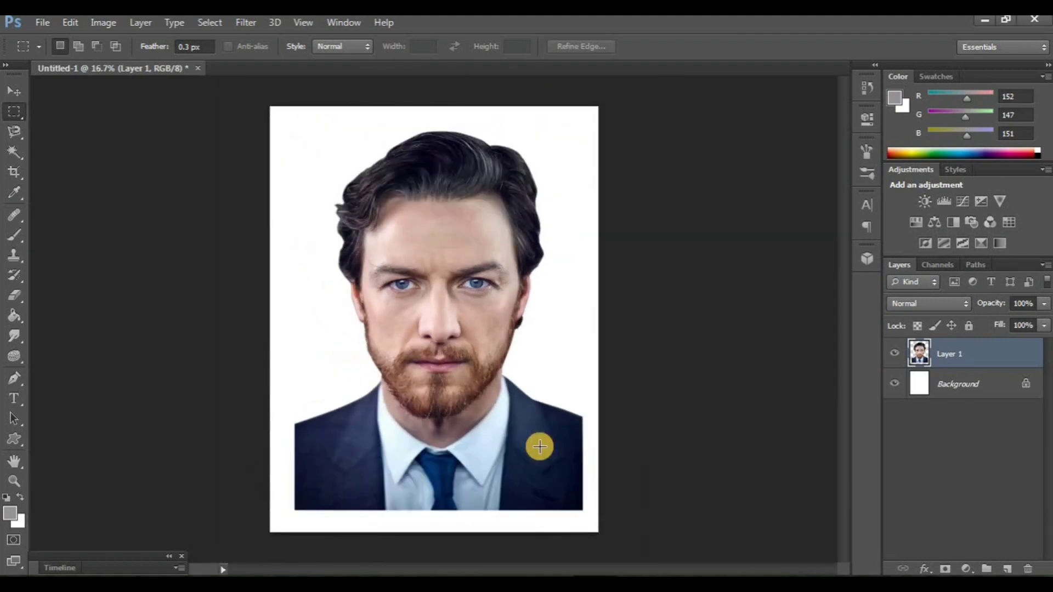
click(961, 394)
Add a dark muted grey Solid Color fill layer above the white background
click(967, 570)
click(920, 232)
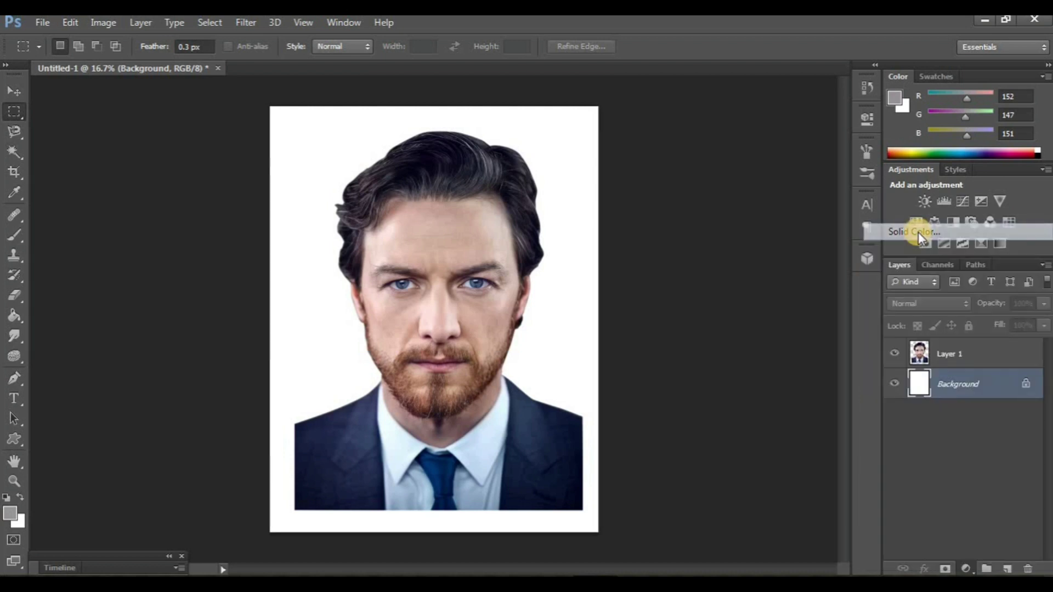
click(635, 339)
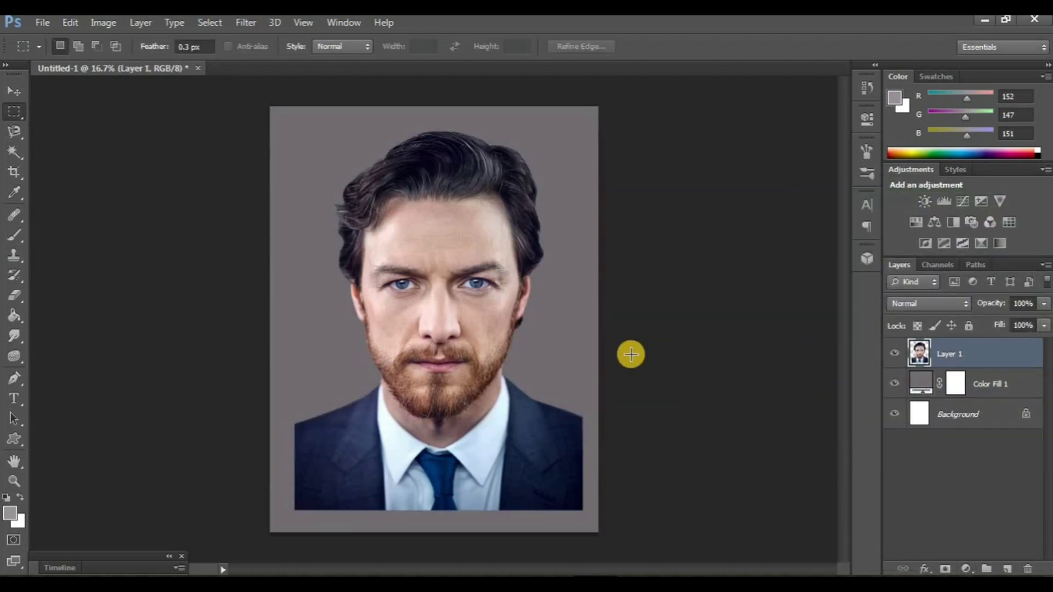
Apply Auto Tone, Auto Contrast and Auto Color to the portrait
click(104, 23)
click(117, 83)
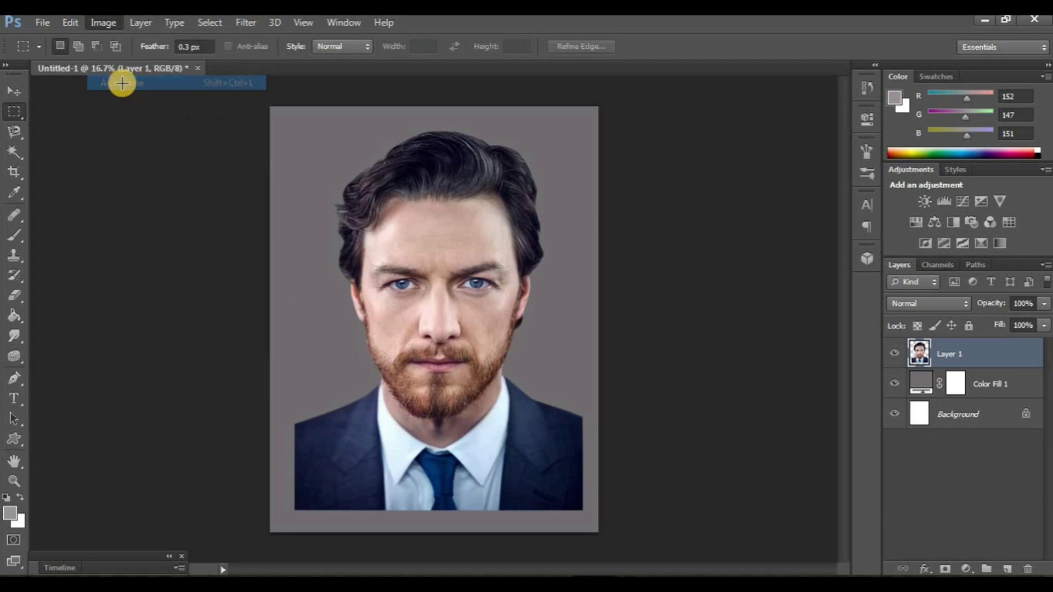
click(103, 23)
click(113, 96)
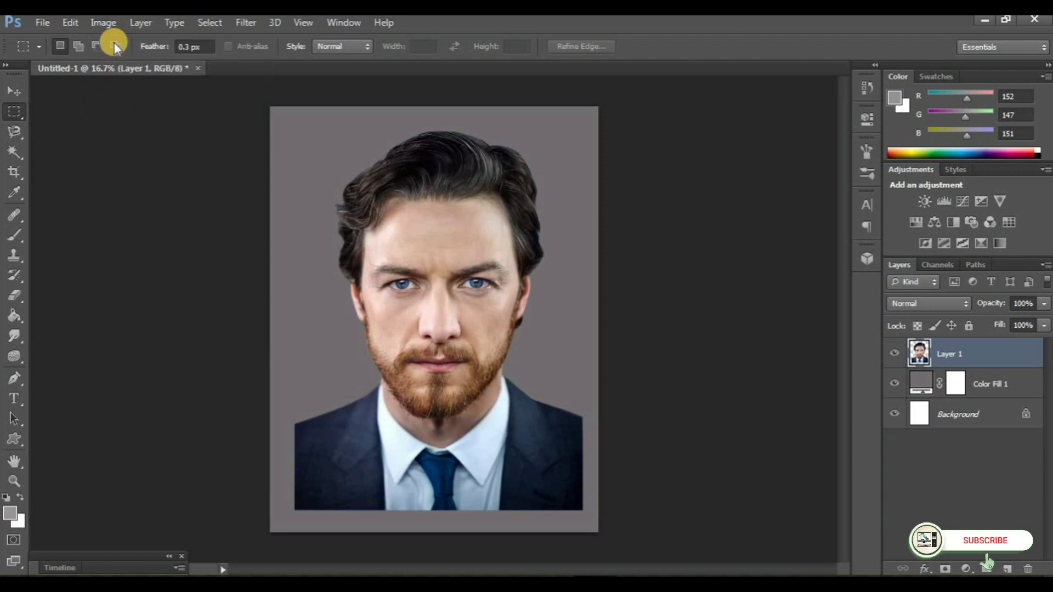
click(103, 24)
click(132, 112)
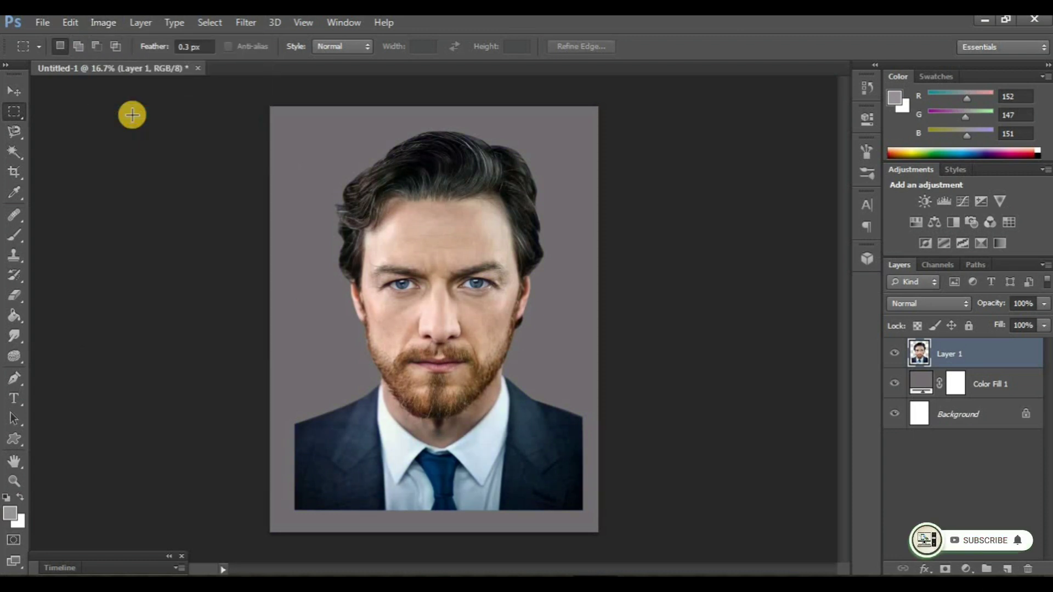
Apply Unsharp Mask (Amount 68, Radius 5.8, Threshold 32) and duplicate the portrait layer
click(246, 22)
mouse_move(261, 194)
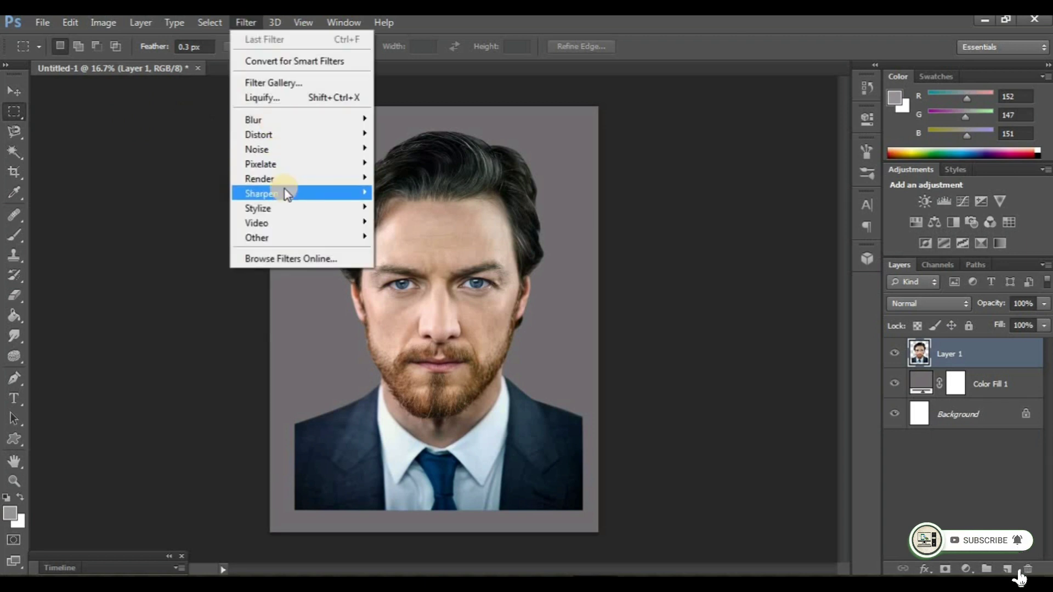
click(417, 252)
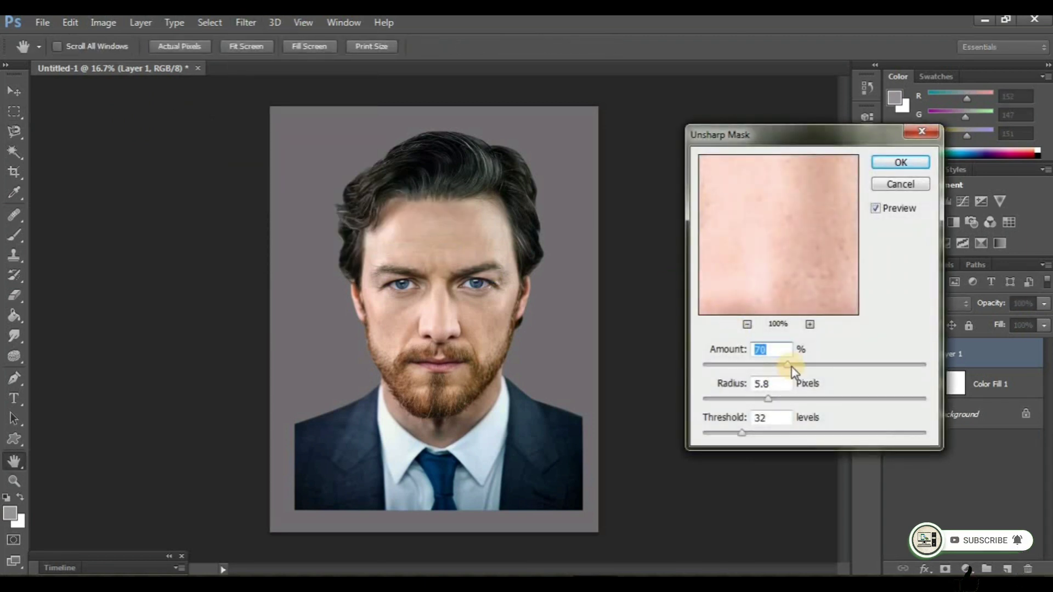
click(890, 164)
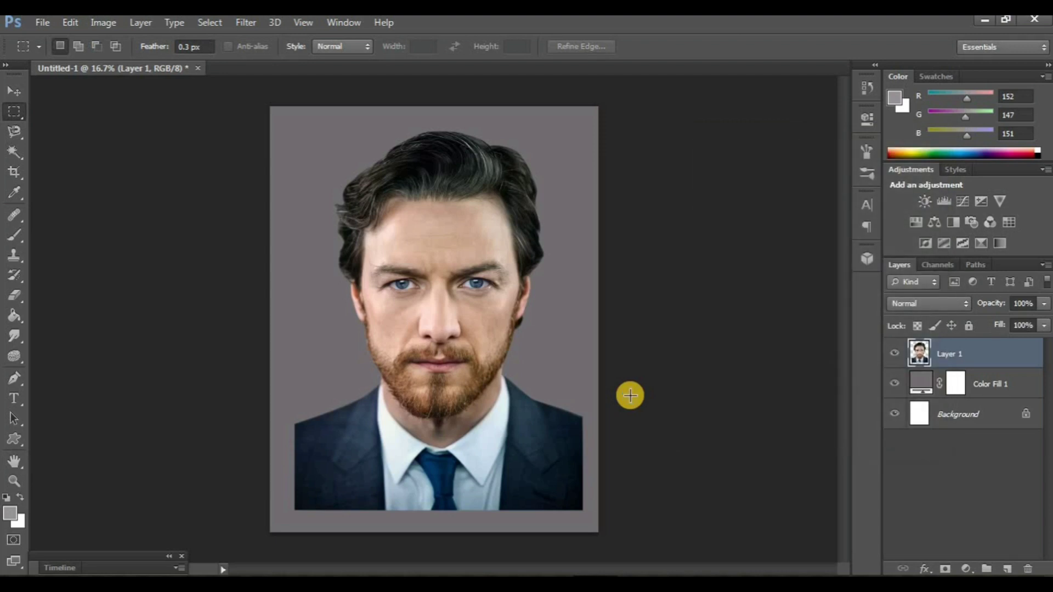
key(ctrl+j)
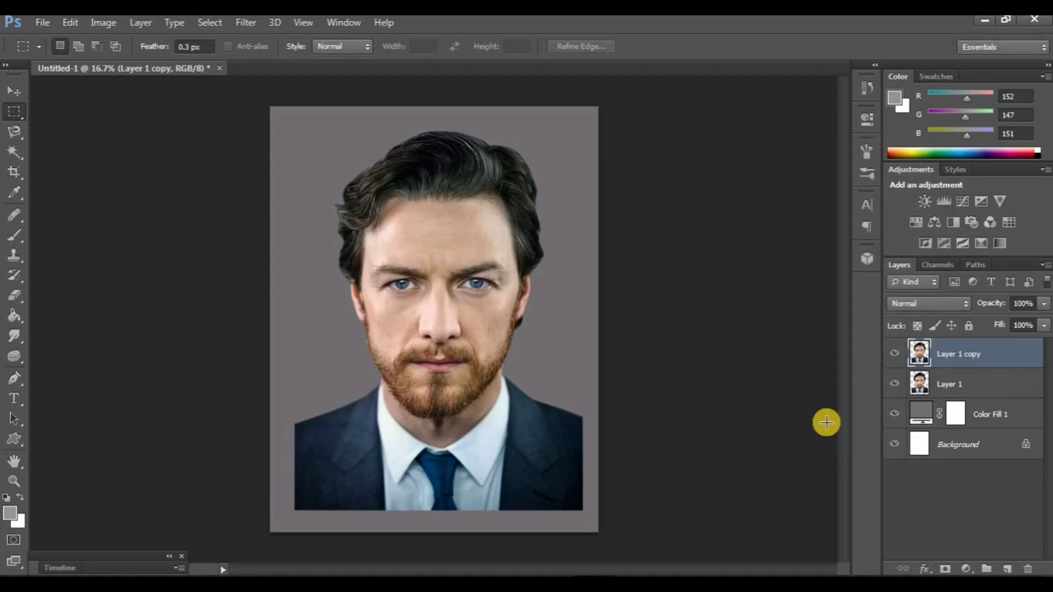
Smudge the forehead skin with the Smudge tool at 35% strength and a 125 px brush
click(13, 337)
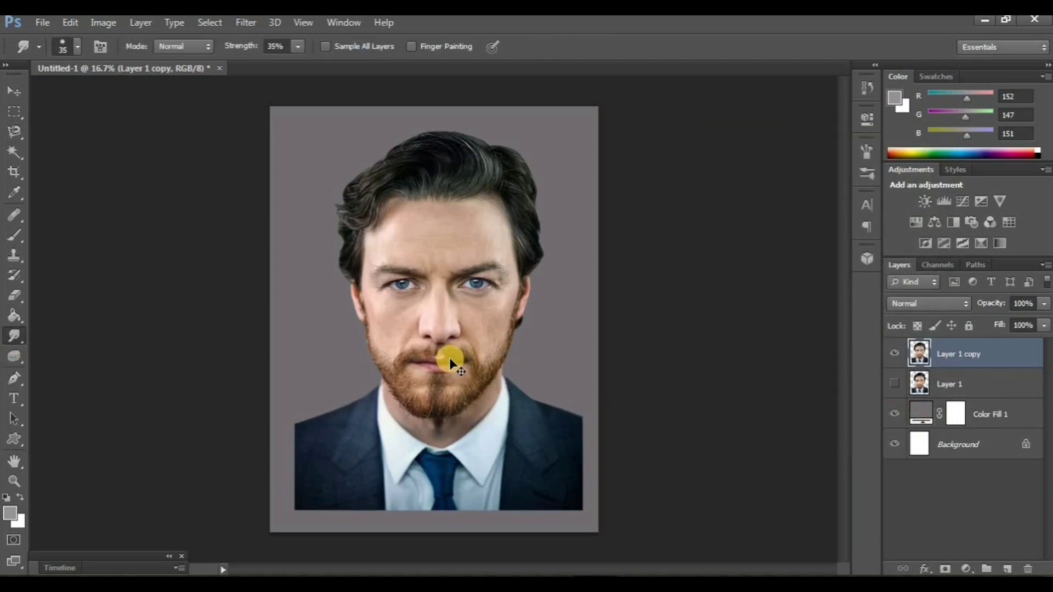
key(ctrl+plus)
key(ctrl+plus)
key(ctrl+plus)
key(ctrl+plus)
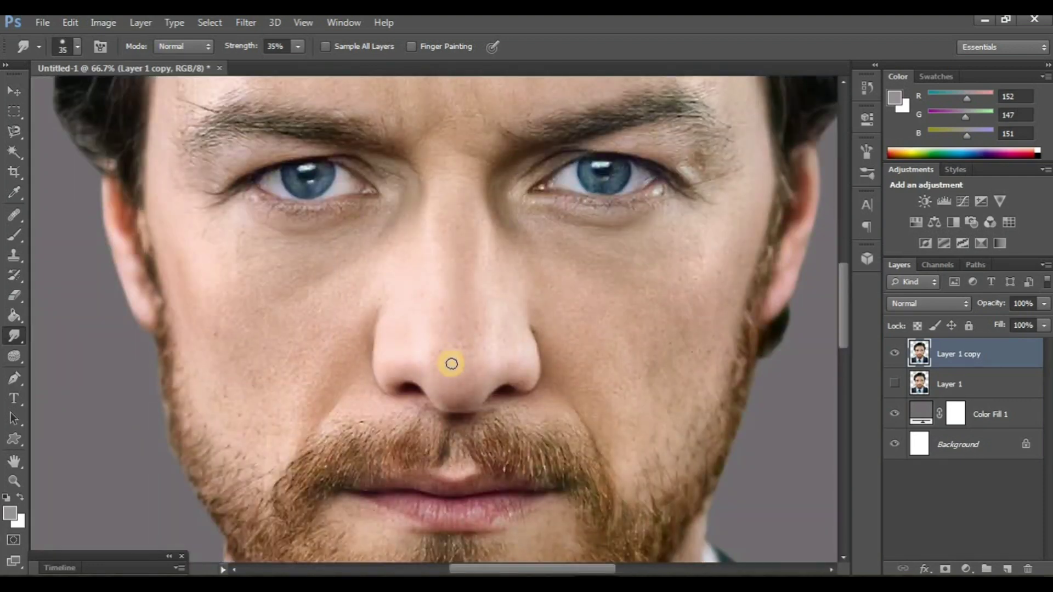
scroll(451, 364, up, 8)
scroll(451, 365, up, 1)
key(bracketright)
key(bracketright)
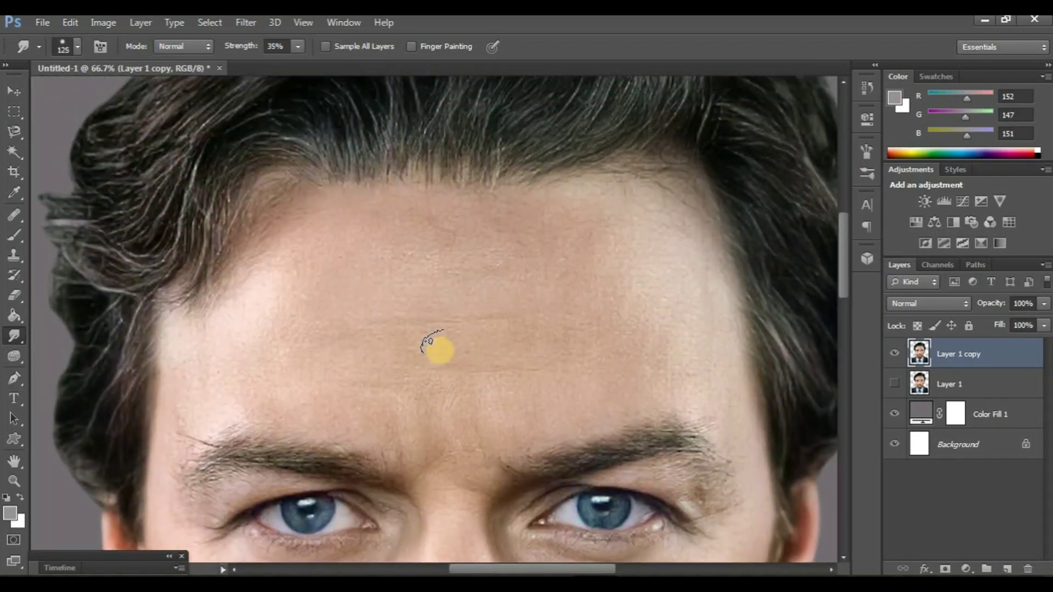
scroll(440, 346, up, 1)
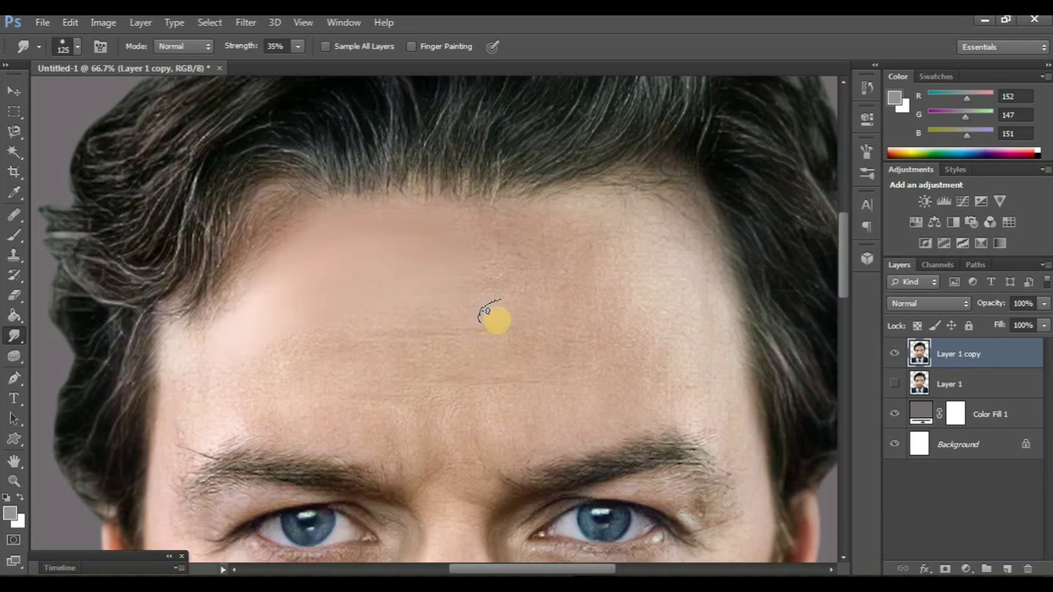
scroll(564, 370, down, 3)
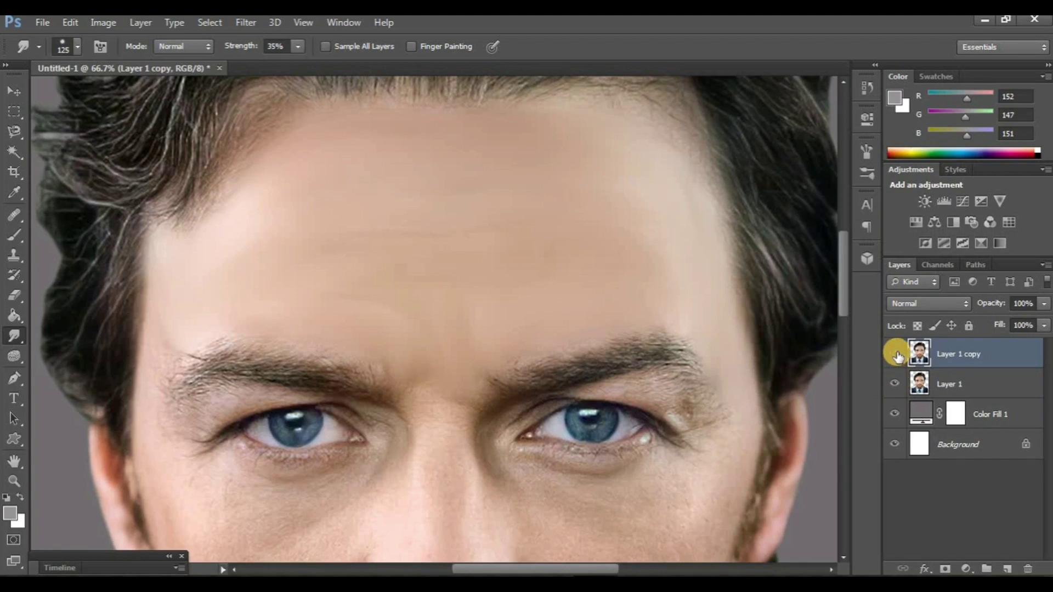
Smudge the inner and outer ends of the left eyebrow into soft strokes
key(ctrl+plus)
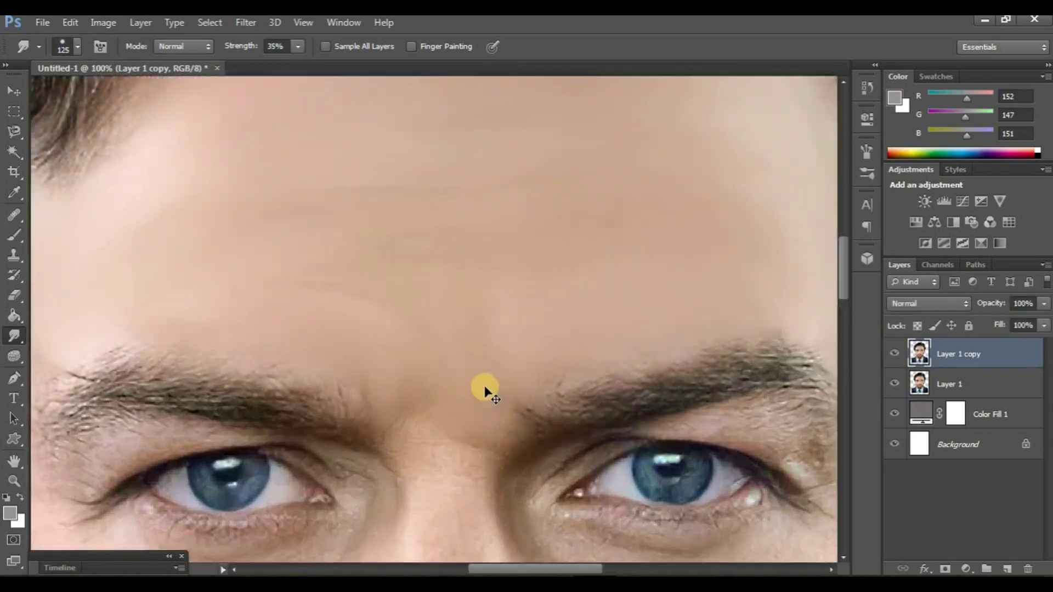
scroll(447, 377, left, 3)
scroll(446, 379, down, 2)
scroll(448, 371, up, 1)
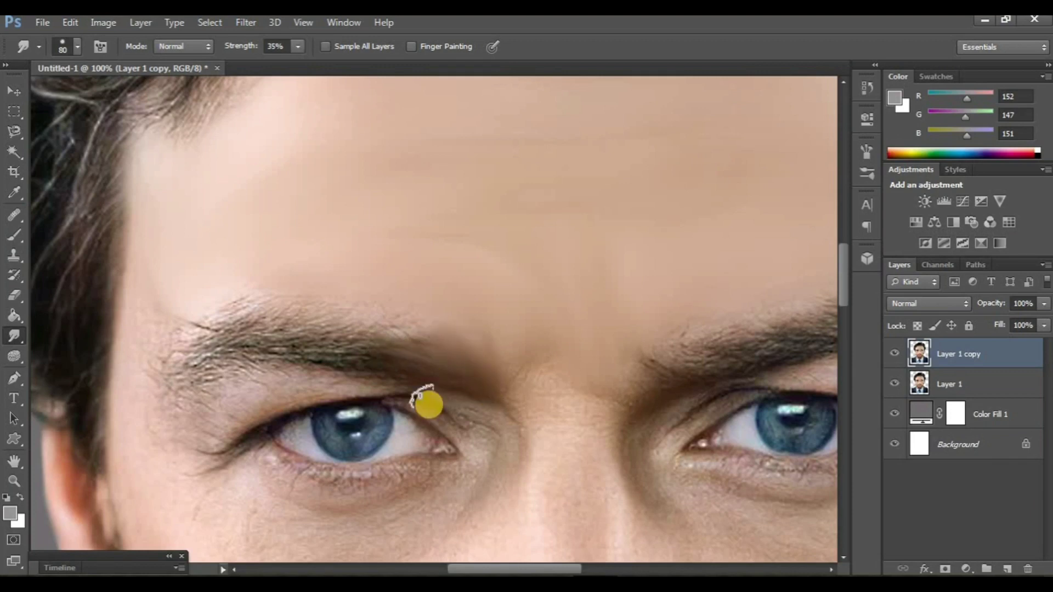
scroll(425, 400, left, 1)
mouse_move(437, 343)
mouse_down()
mouse_move(353, 337)
mouse_move(228, 367)
mouse_move(287, 329)
mouse_move(288, 350)
mouse_move(424, 363)
mouse_up()
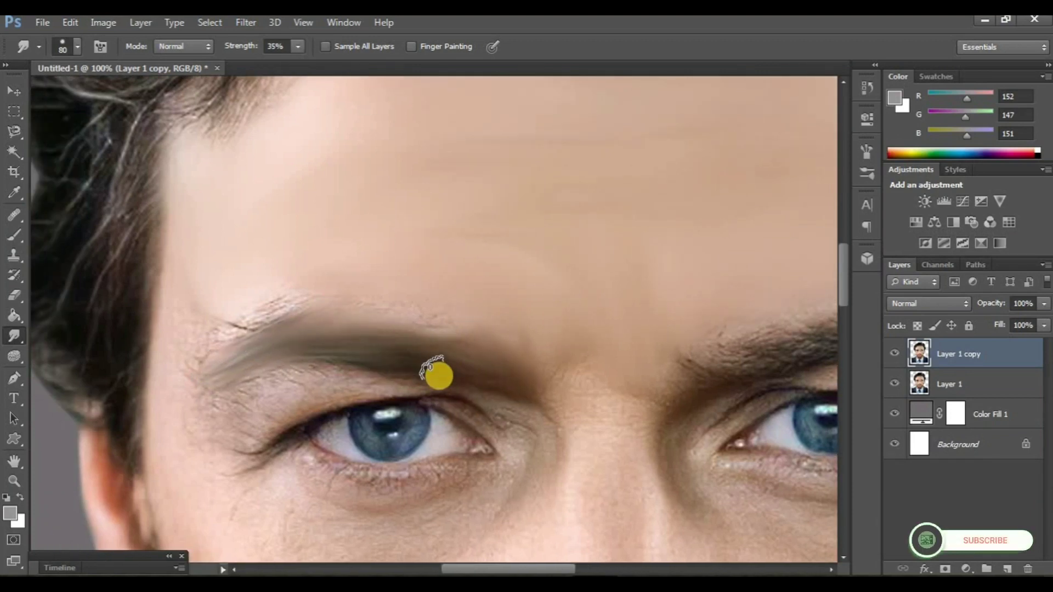
drag(254, 311, 195, 335)
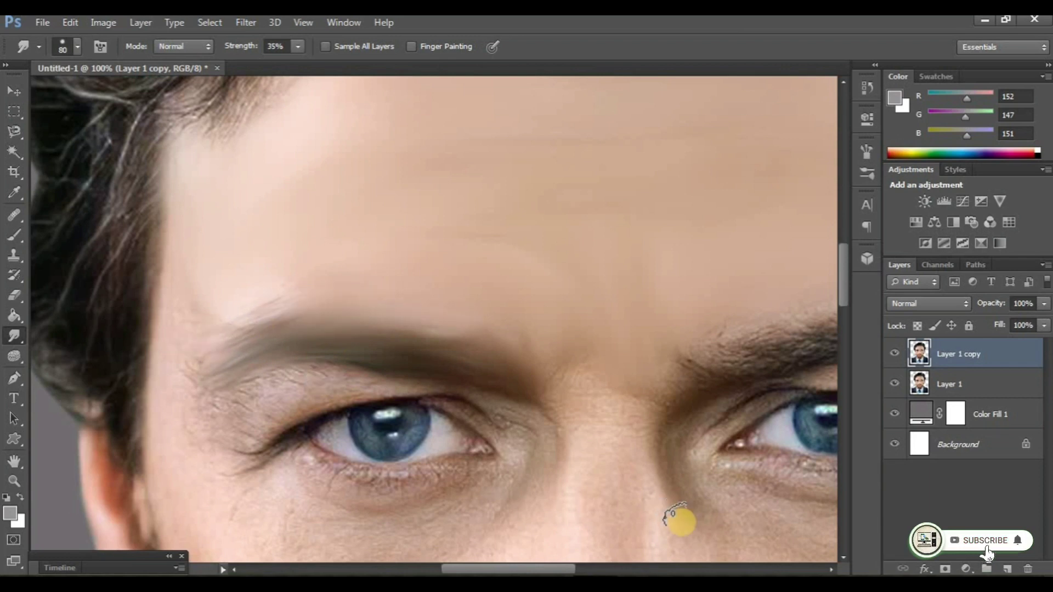
Smooth the skin under the left eye with the Smudge tool
scroll(544, 481, down, 1)
scroll(301, 346, down, 1)
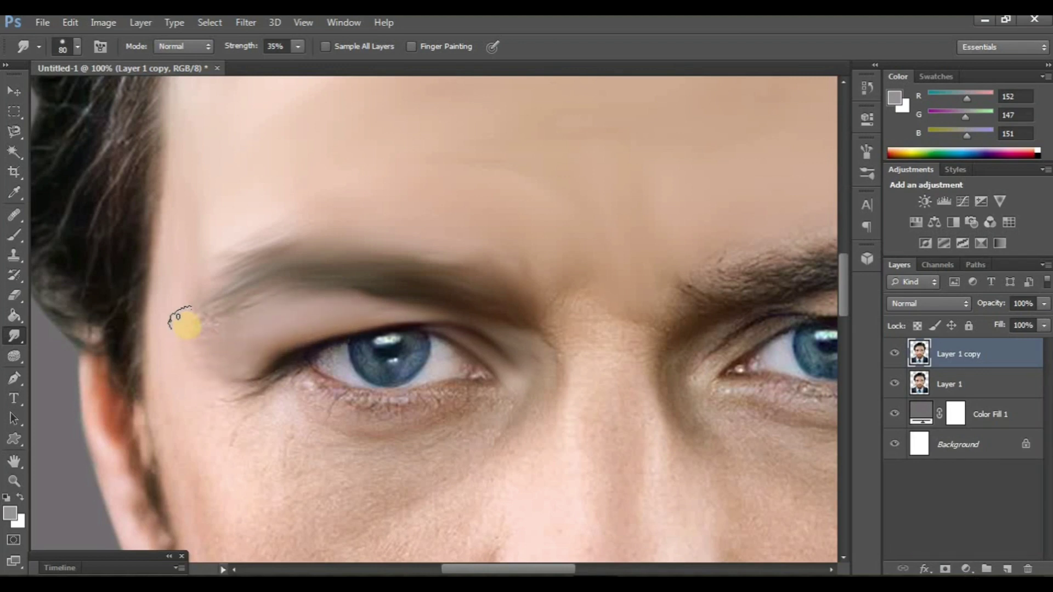
scroll(241, 343, down, 1)
scroll(340, 367, down, 1)
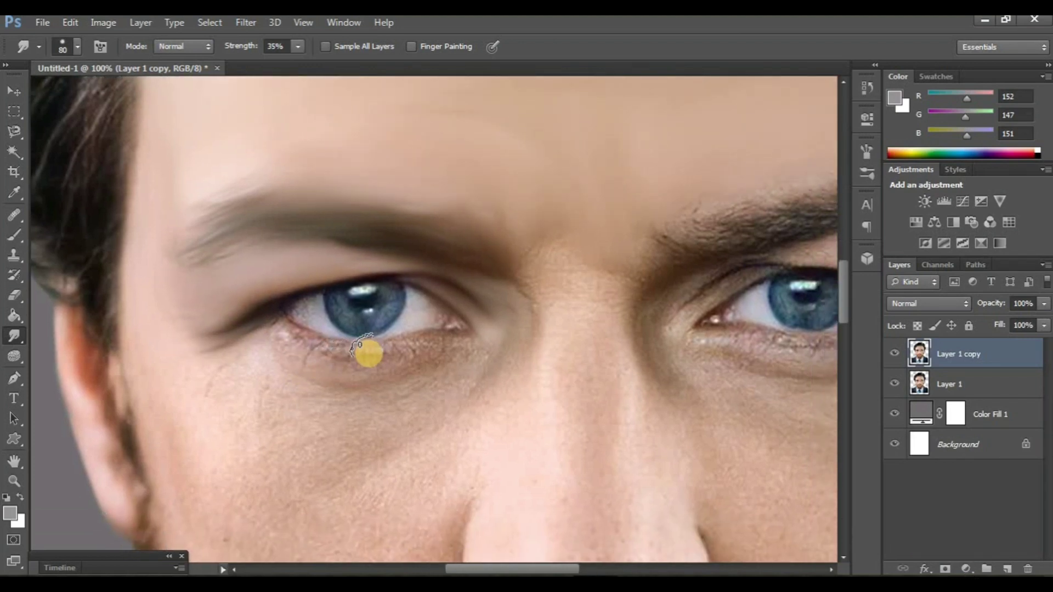
mouse_move(449, 340)
mouse_down()
mouse_move(344, 357)
mouse_move(263, 323)
mouse_move(339, 362)
mouse_up()
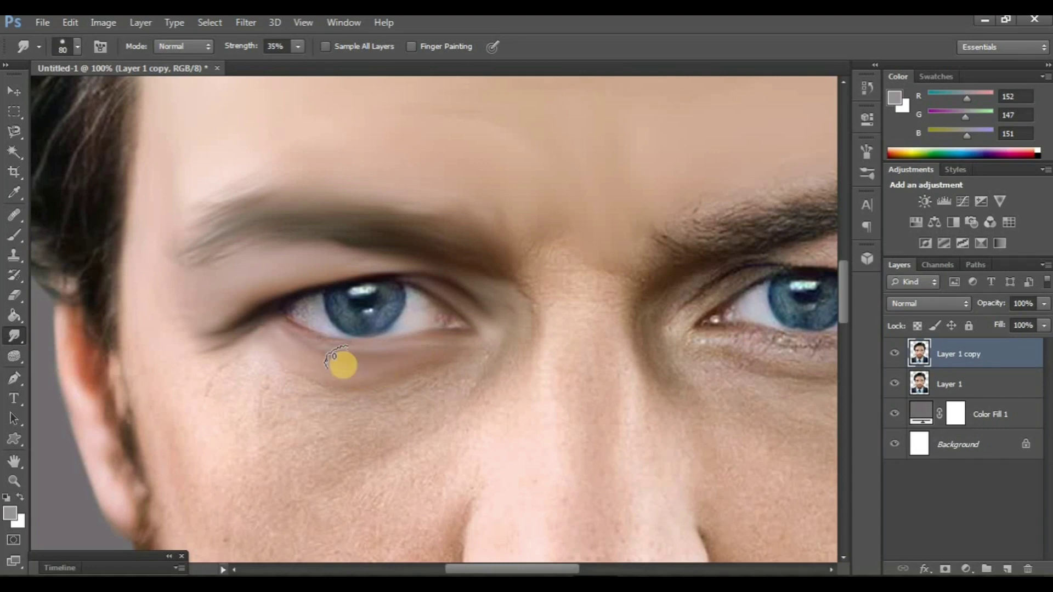
scroll(378, 377, down, 1)
scroll(511, 336, left, 1)
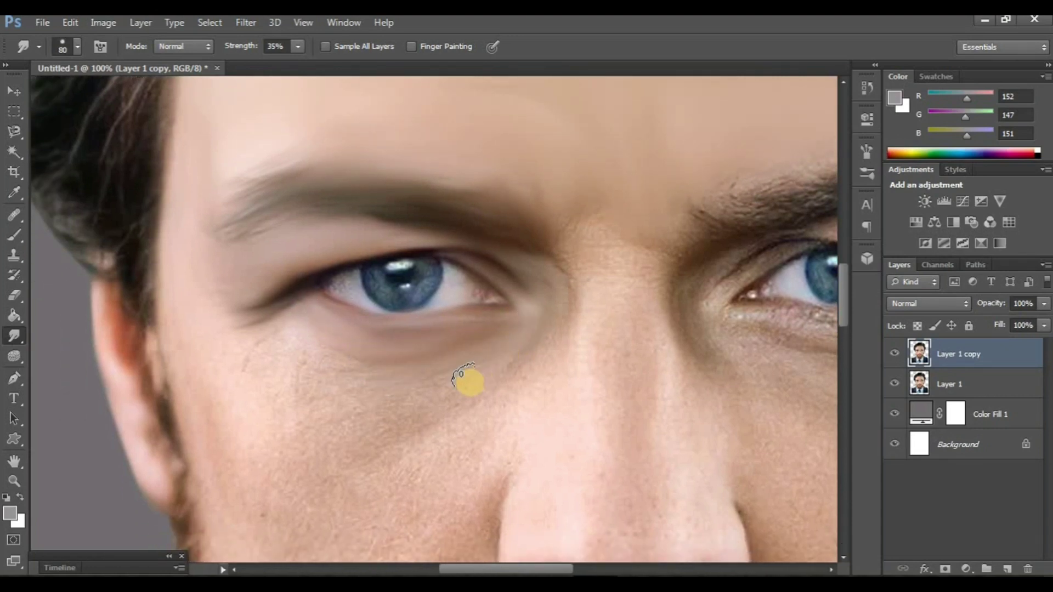
scroll(384, 435, down, 1)
scroll(393, 349, up, 1)
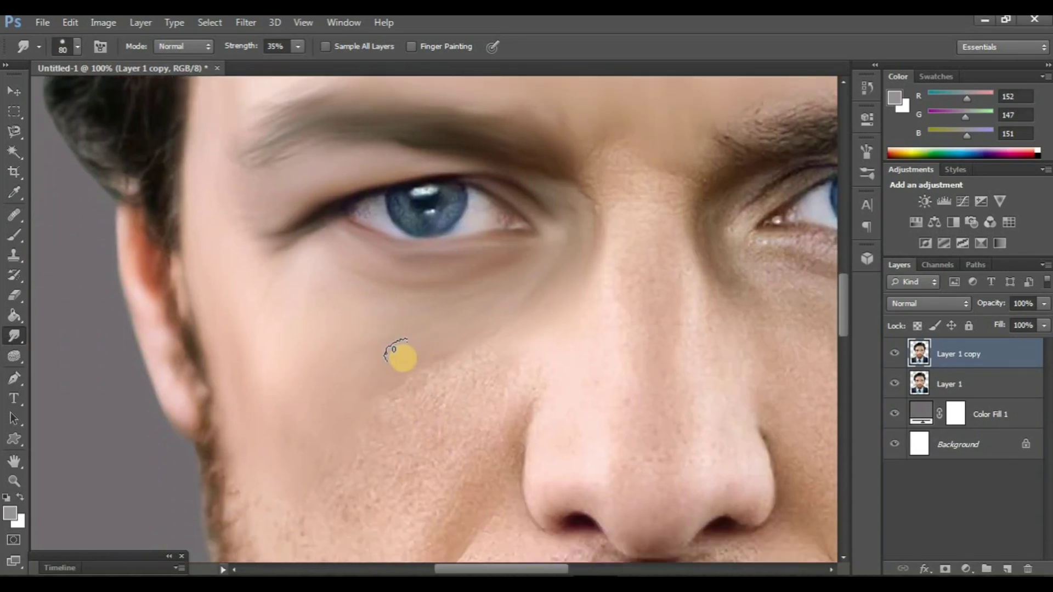
scroll(416, 470, up, 2)
scroll(383, 384, right, 2)
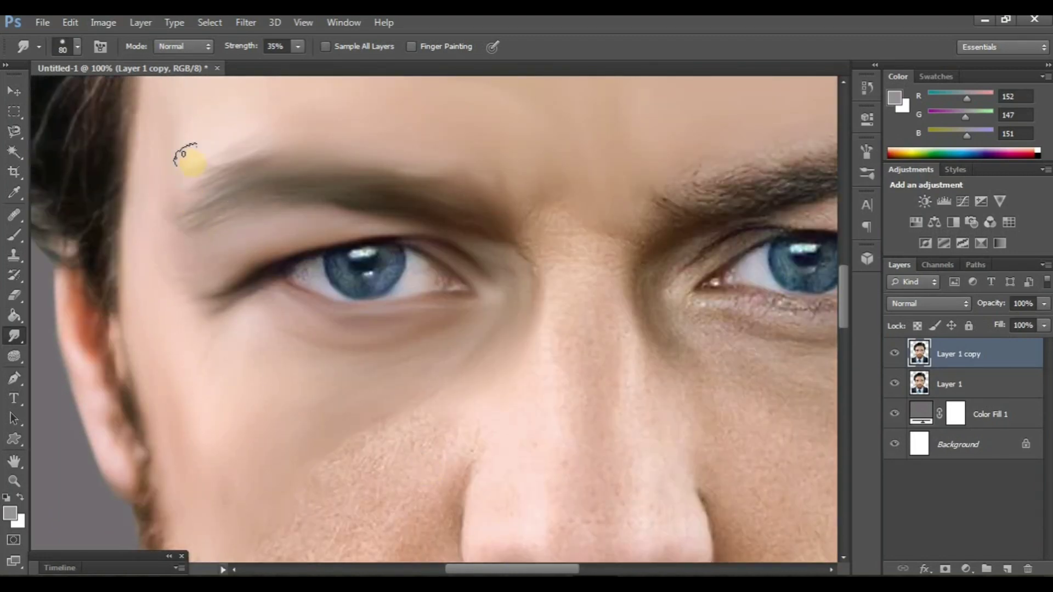
scroll(379, 330, right, 1)
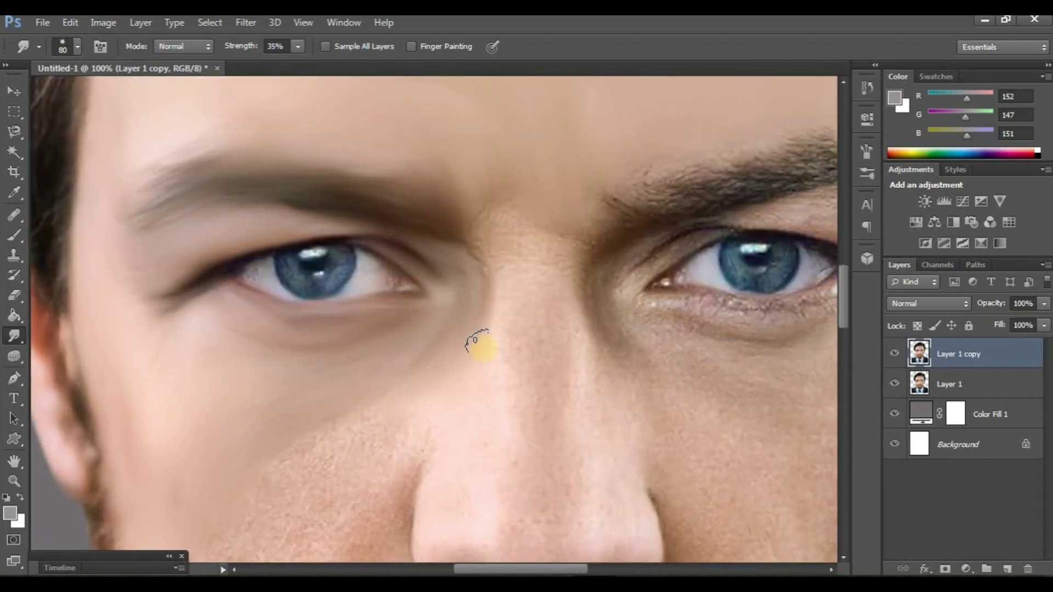
scroll(490, 365, down, 1)
scroll(490, 365, down, 1)
Hide and reshow Layer 1 copy to compare the smudging with the original
scroll(490, 366, down, 1)
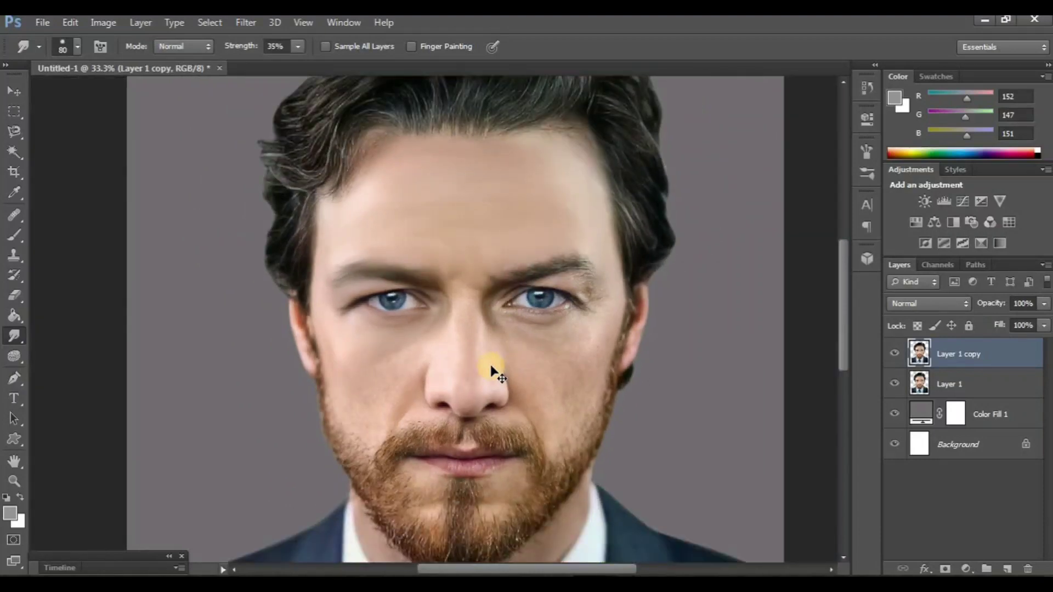
scroll(492, 366, up, 1)
scroll(489, 384, right, 1)
scroll(658, 373, up, 1)
click(895, 359)
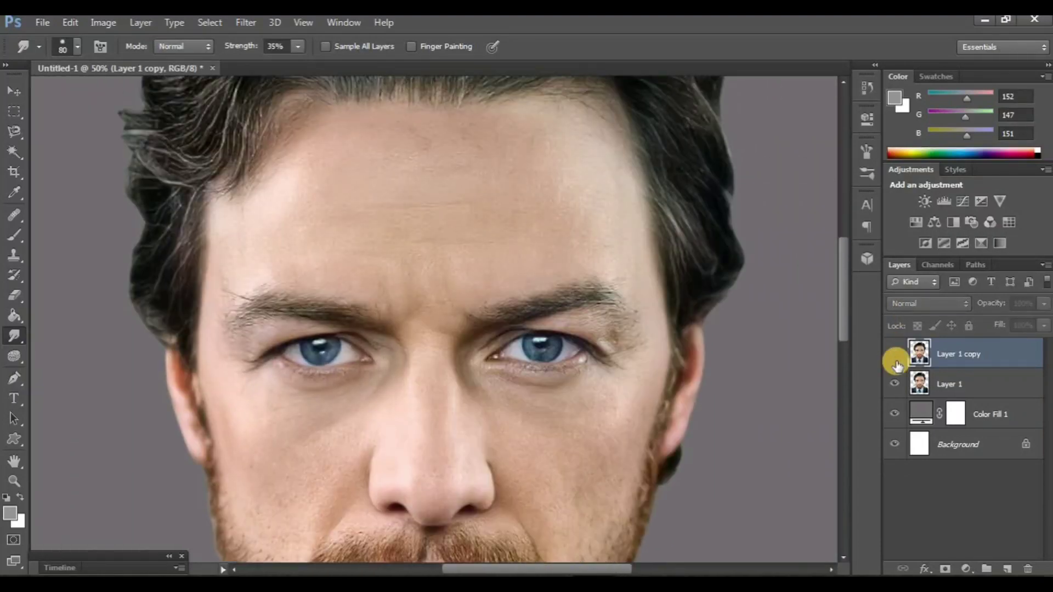
click(895, 357)
Smudge the right eyebrow hairs and surrounding skin into soft painted strokes
scroll(534, 444, up, 1)
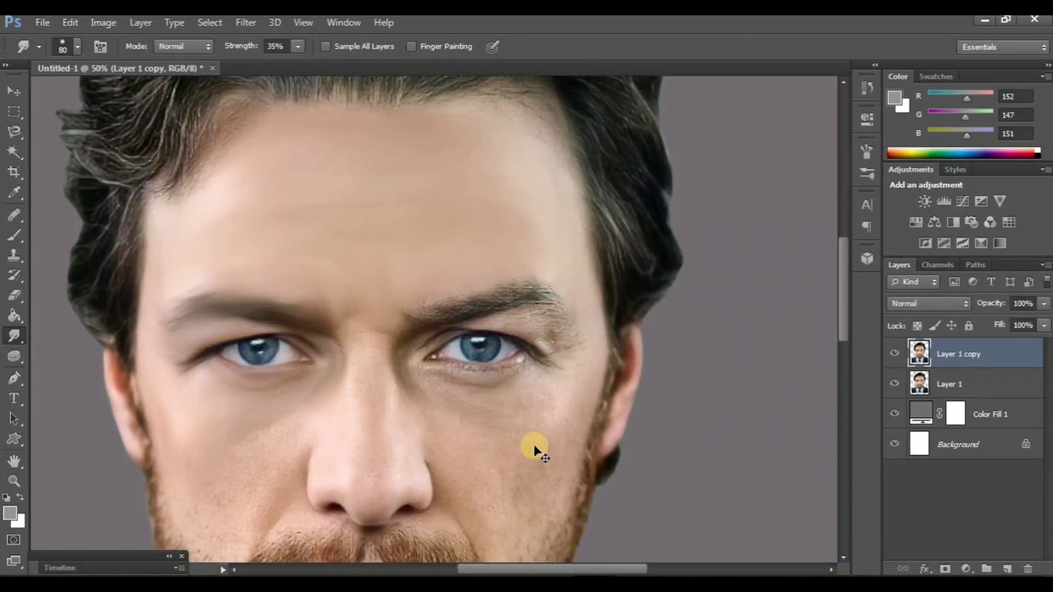
scroll(534, 444, up, 1)
scroll(466, 417, up, 1)
scroll(466, 417, right, 1)
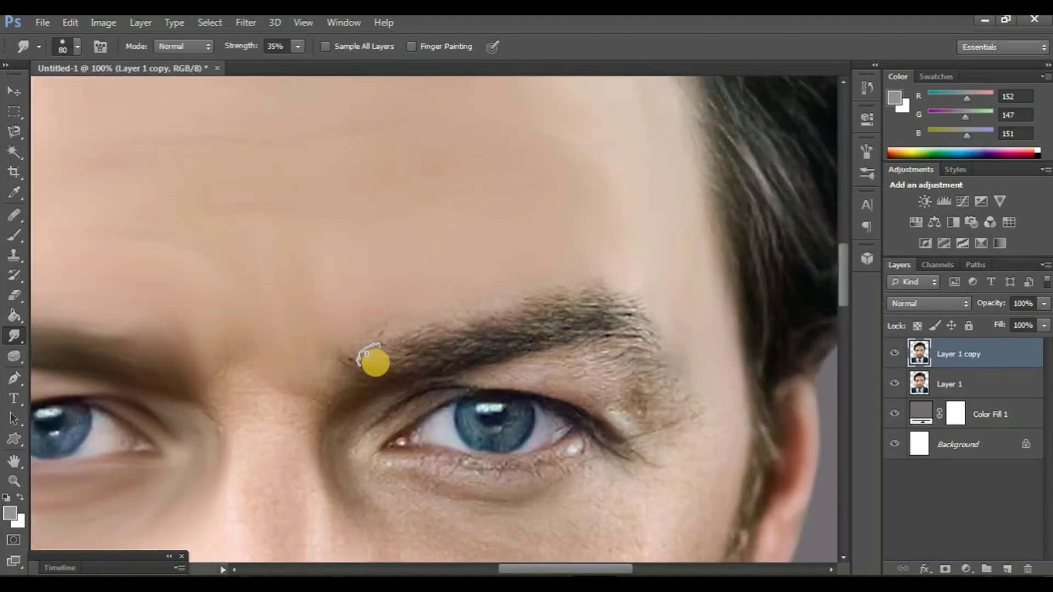
mouse_move(391, 369)
mouse_down()
mouse_move(634, 324)
mouse_move(599, 296)
mouse_move(649, 302)
mouse_move(524, 301)
mouse_move(497, 317)
mouse_move(414, 327)
mouse_move(577, 366)
mouse_move(453, 347)
mouse_move(572, 355)
mouse_move(446, 345)
mouse_move(631, 519)
mouse_up()
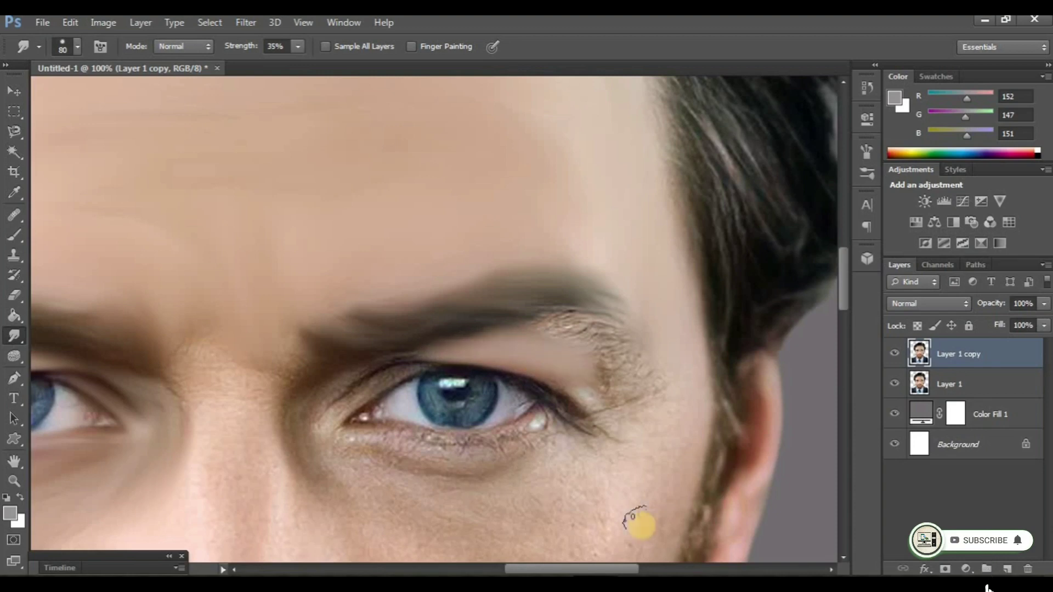
scroll(529, 464, down, 5)
scroll(488, 478, left, 4)
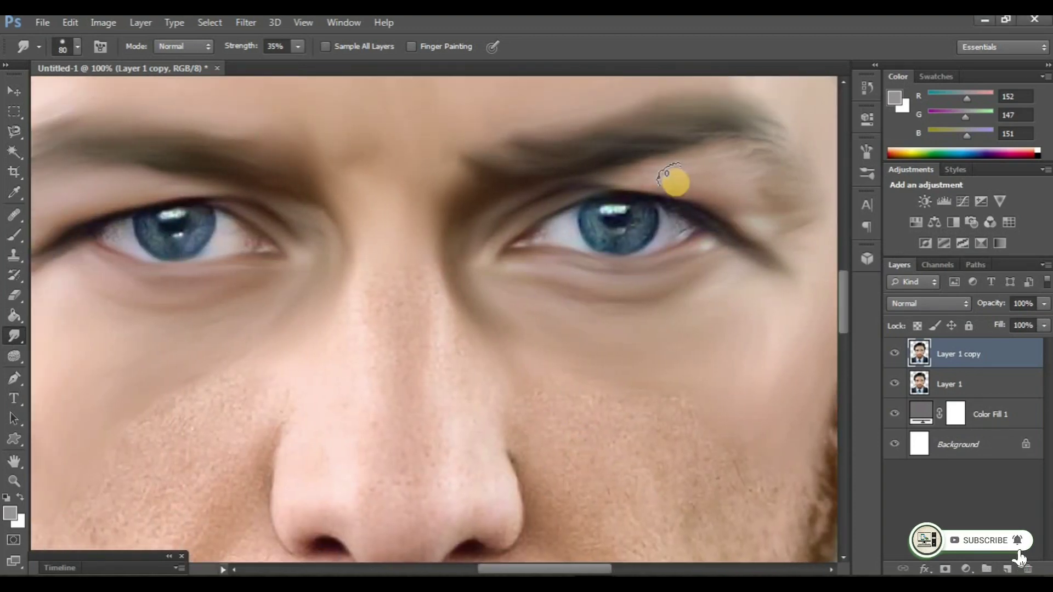
scroll(656, 344, down, 1)
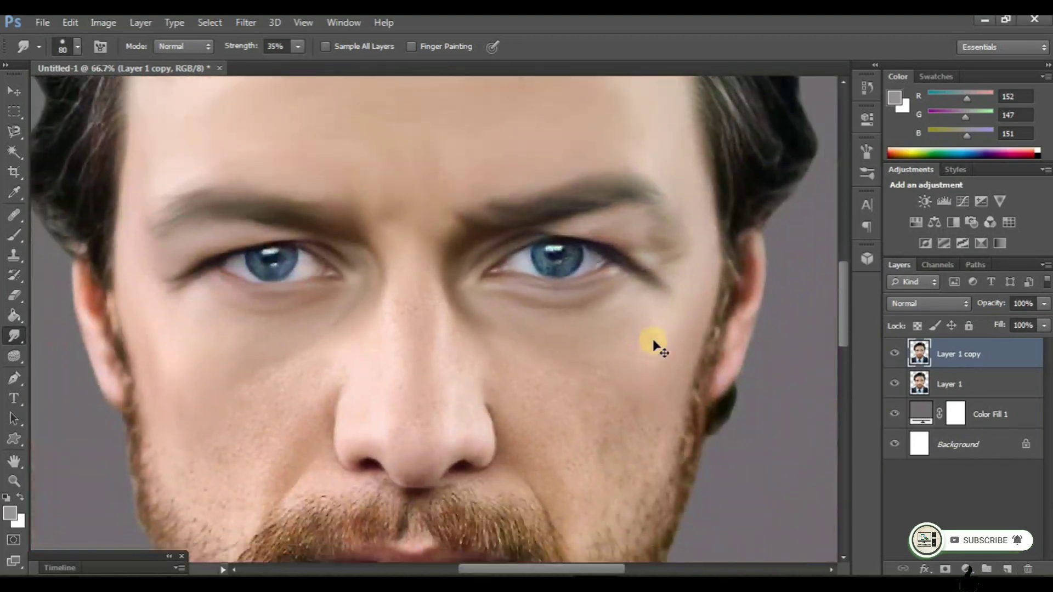
scroll(661, 345, down, 1)
scroll(647, 354, up, 3)
scroll(636, 359, left, 2)
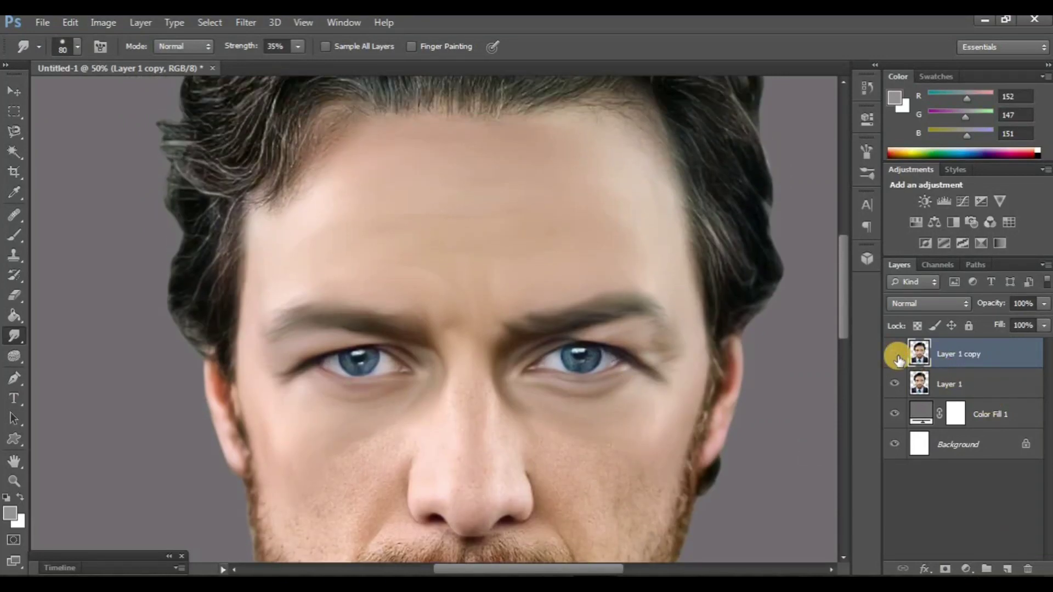
Toggle Layer 1 copy's visibility to compare the smudged face with the original
click(895, 355)
scroll(550, 418, up, 1)
scroll(548, 419, up, 1)
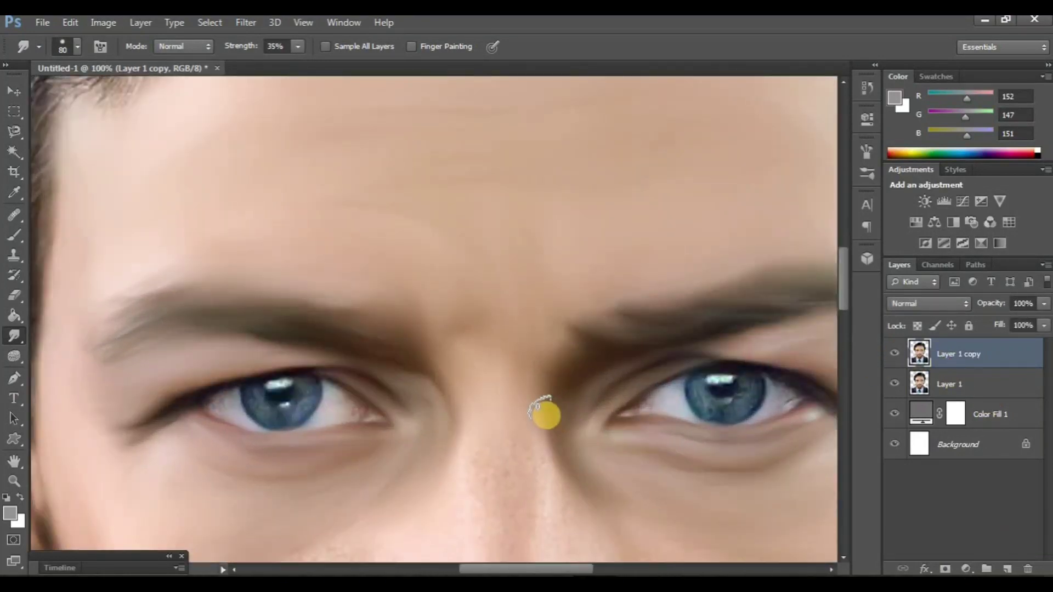
scroll(546, 416, down, 4)
scroll(504, 388, down, 2)
scroll(475, 299, up, 1)
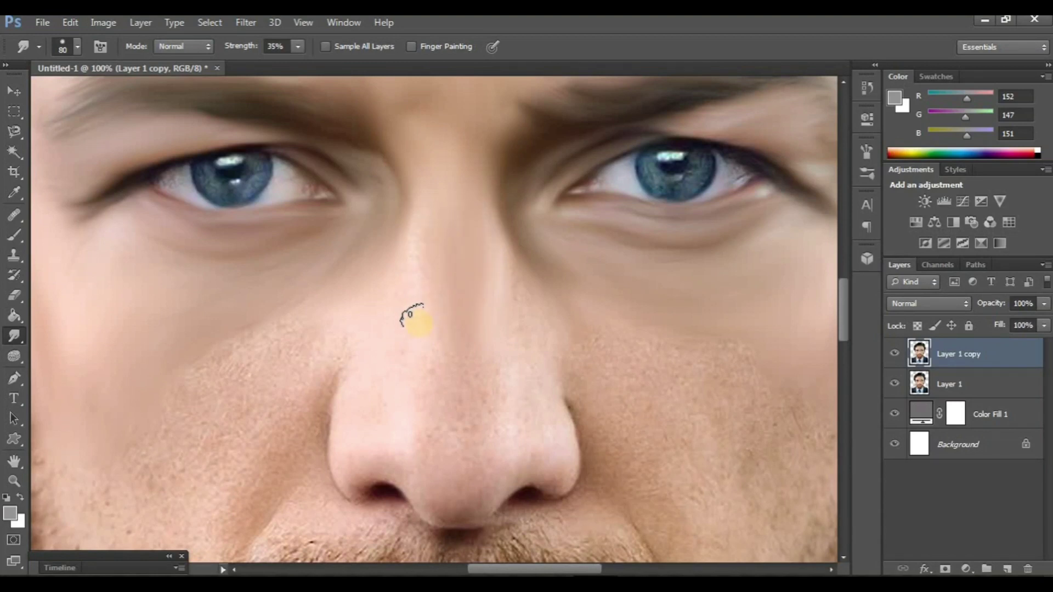
scroll(450, 360, right, 2)
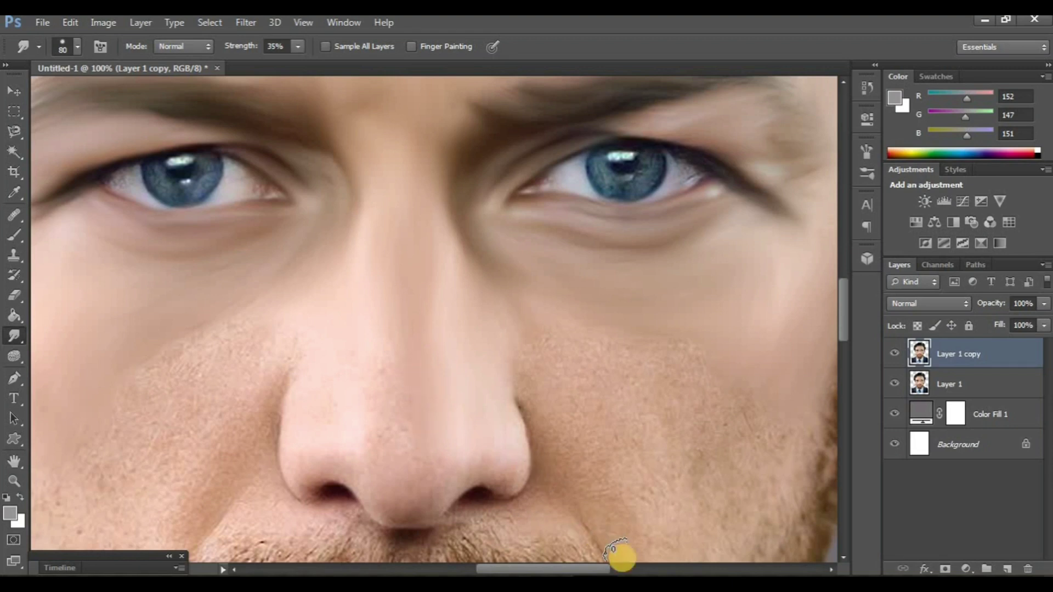
scroll(439, 477, left, 3)
scroll(379, 405, left, 2)
scroll(375, 351, down, 3)
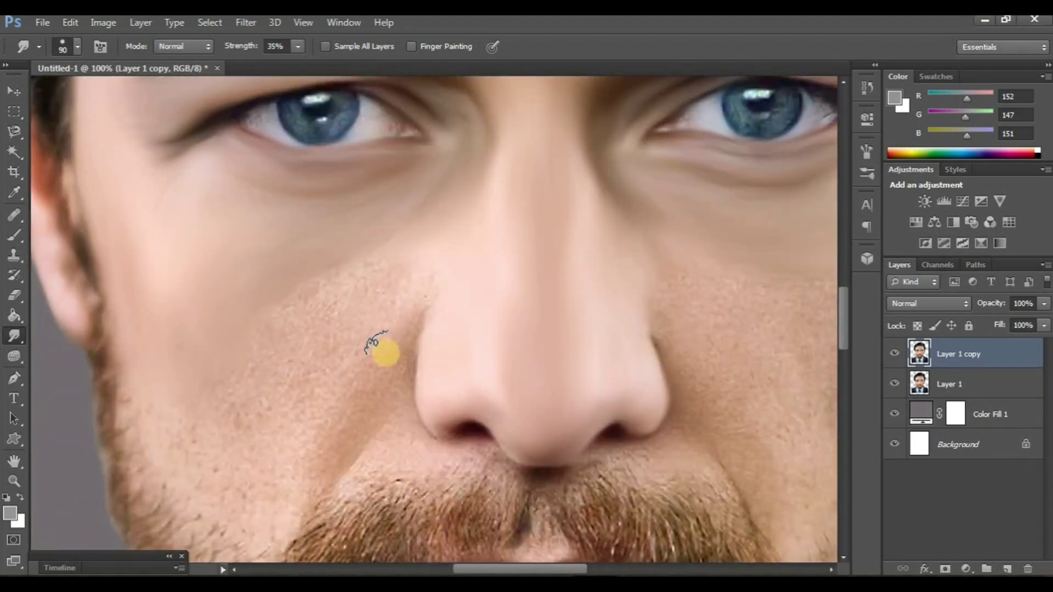
scroll(387, 344, down, 2)
scroll(445, 253, left, 2)
Smudge the cheek crease and nose-side skin smooth, leaving the beard textured
drag(373, 376, 348, 391)
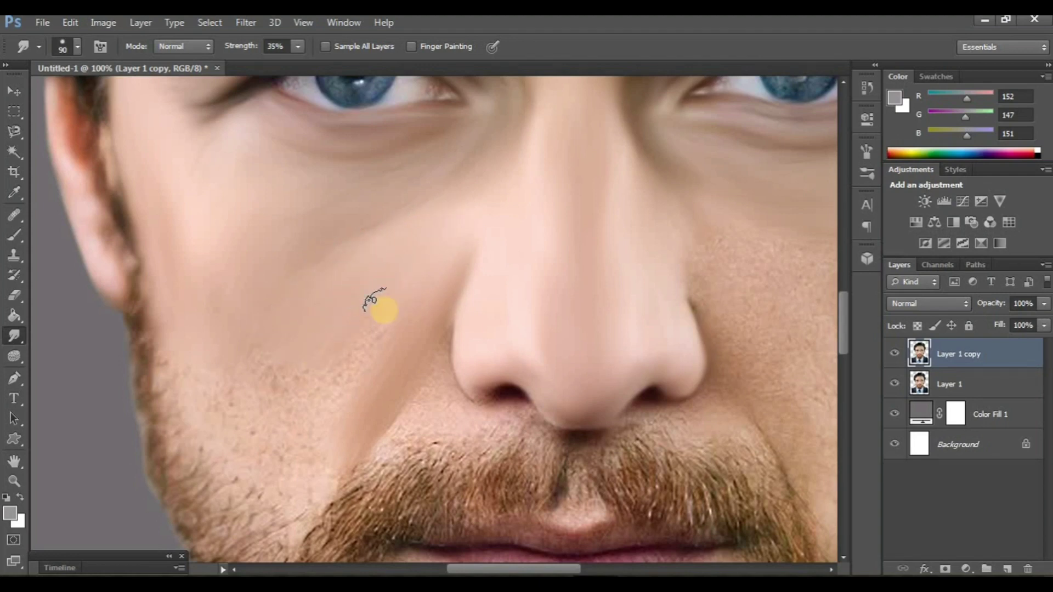
scroll(492, 422, down, 1)
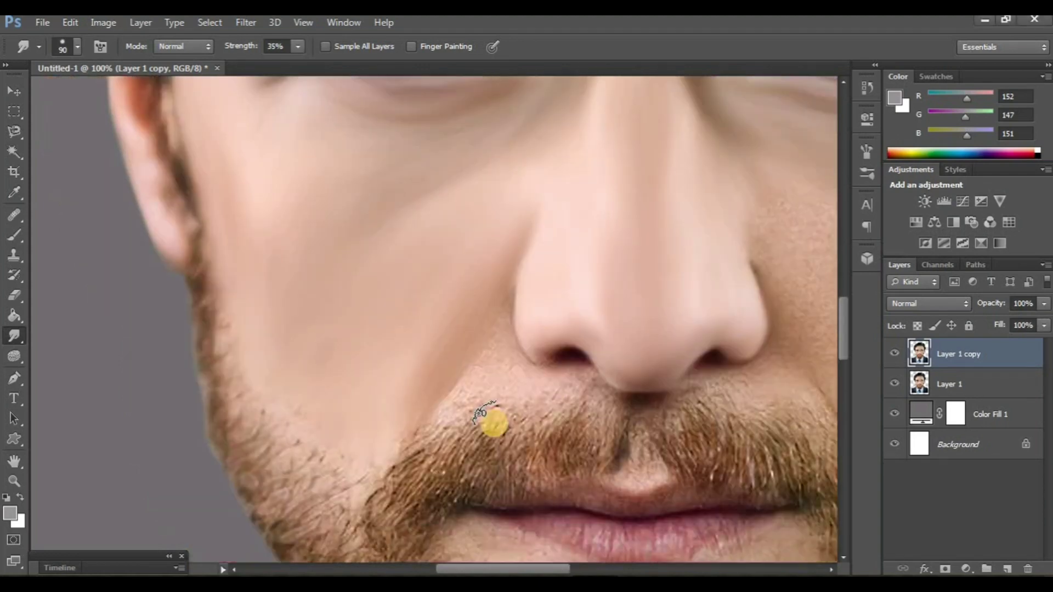
scroll(492, 423, down, 2)
scroll(493, 423, up, 1)
scroll(493, 422, up, 2)
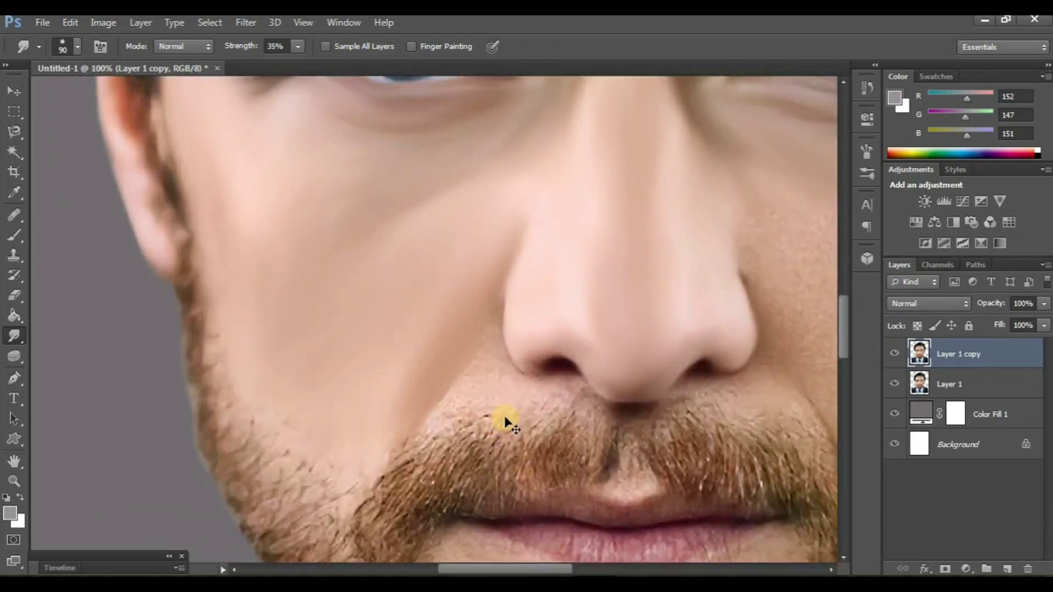
scroll(504, 416, right, 3)
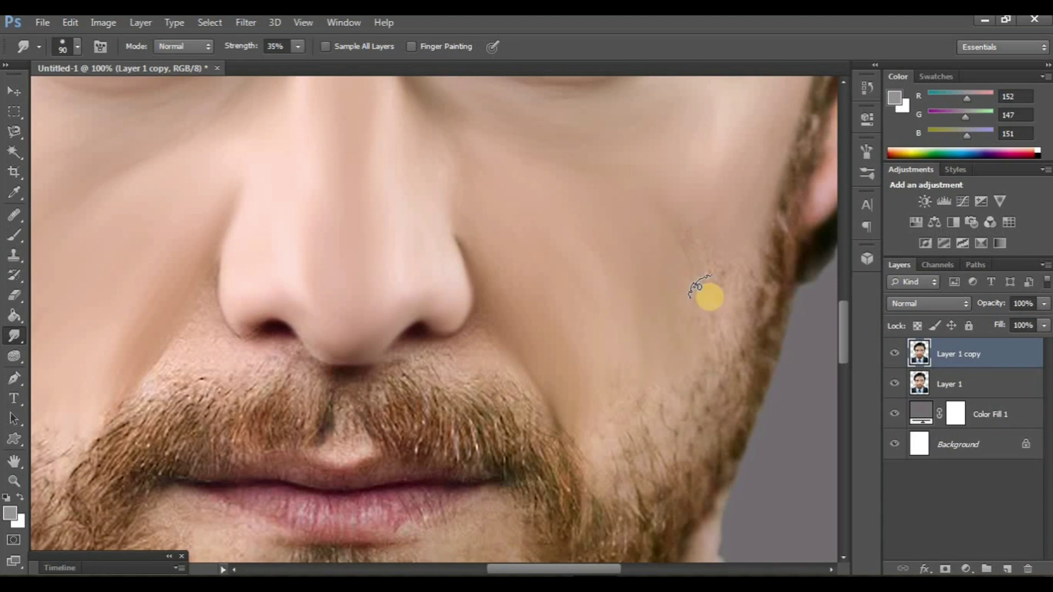
scroll(580, 431, down, 1)
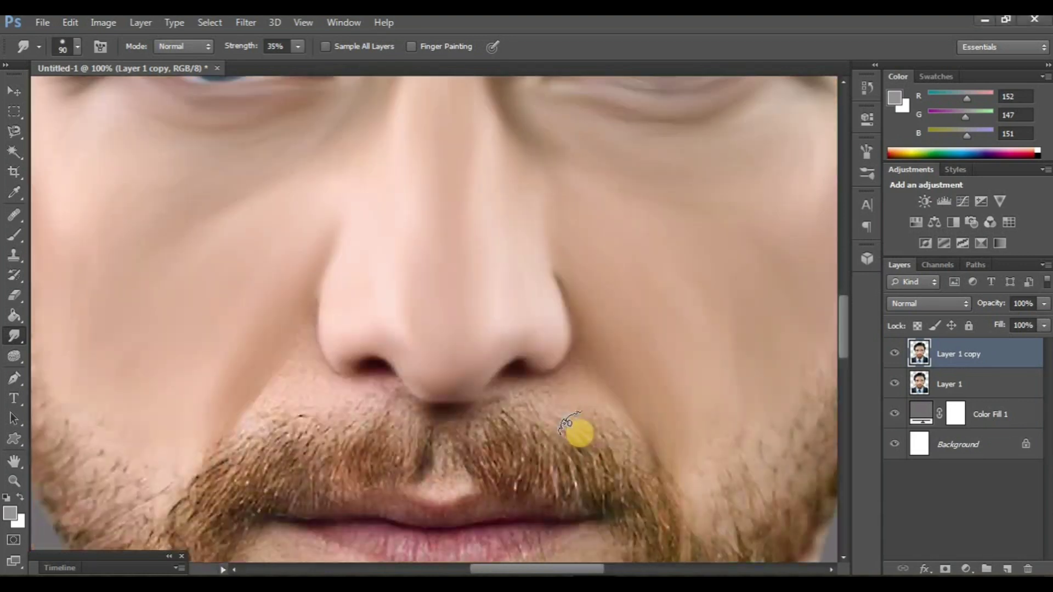
scroll(579, 431, down, 1)
scroll(579, 431, down, 2)
scroll(580, 434, up, 1)
scroll(579, 431, up, 5)
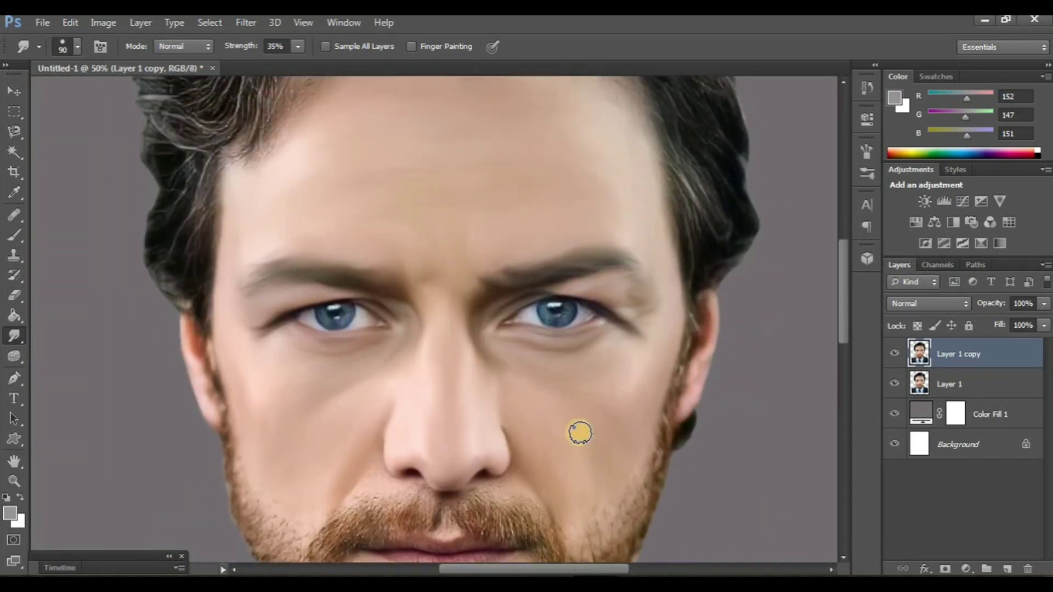
scroll(517, 402, up, 1)
scroll(518, 402, down, 3)
Compare the smudged face to the original, then duplicate Layer 1 copy
click(895, 354)
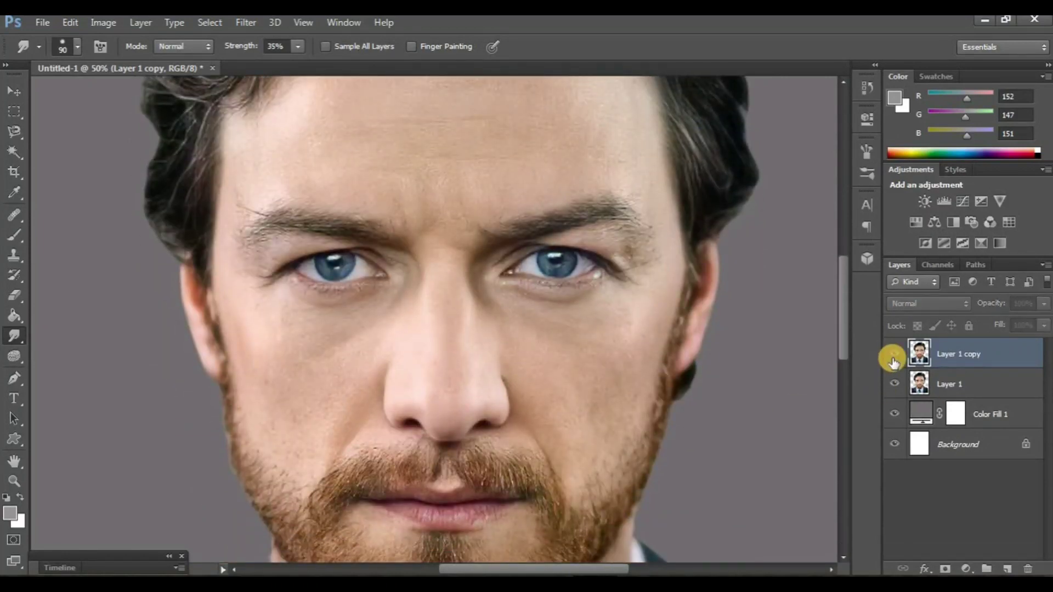
scroll(513, 417, up, 6)
scroll(520, 414, down, 4)
scroll(520, 414, down, 5)
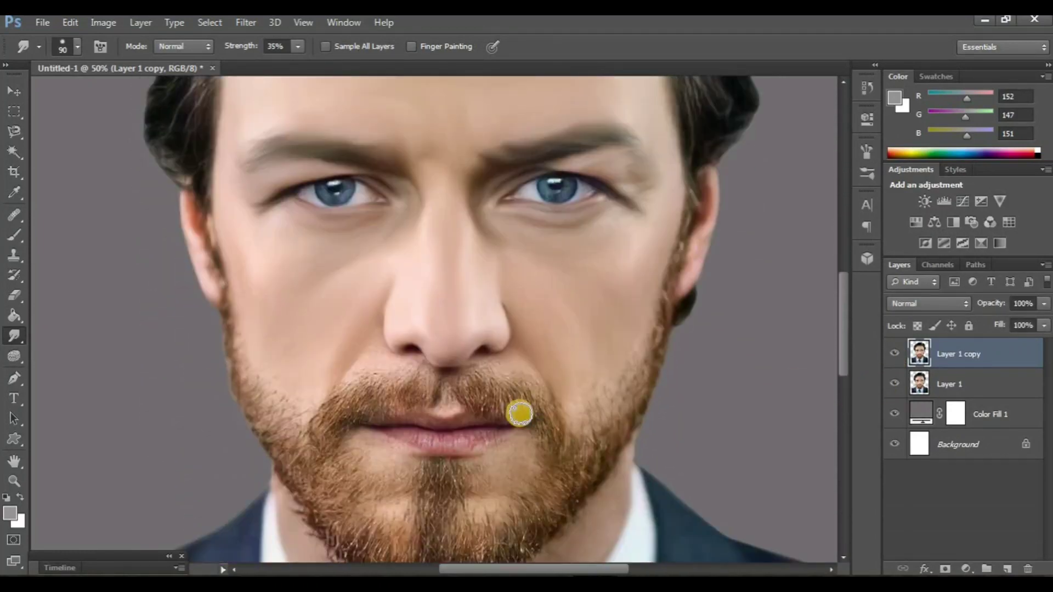
key(ctrl+j)
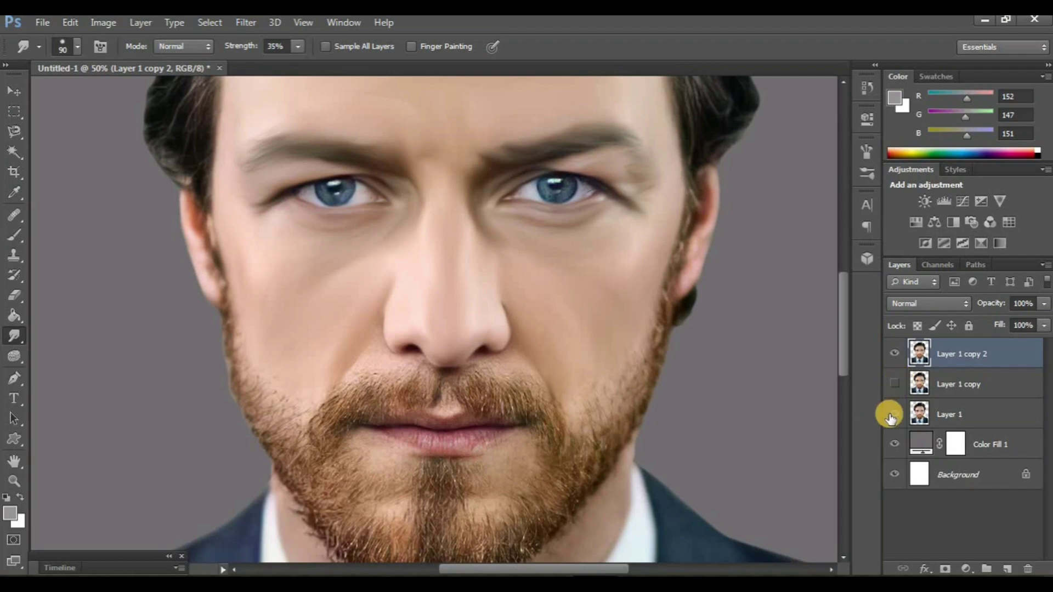
Shrink the Smudge brush to 70 and smear the moustache down toward the lip
scroll(580, 410, up, 1)
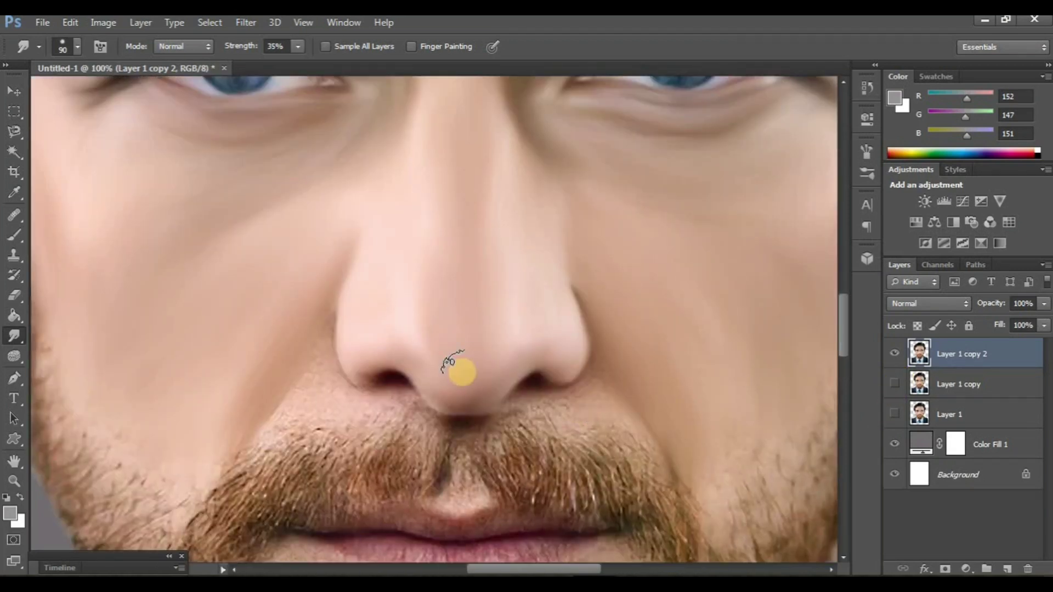
scroll(459, 369, up, 1)
key(bracketleft)
key(bracketleft)
scroll(443, 353, up, 2)
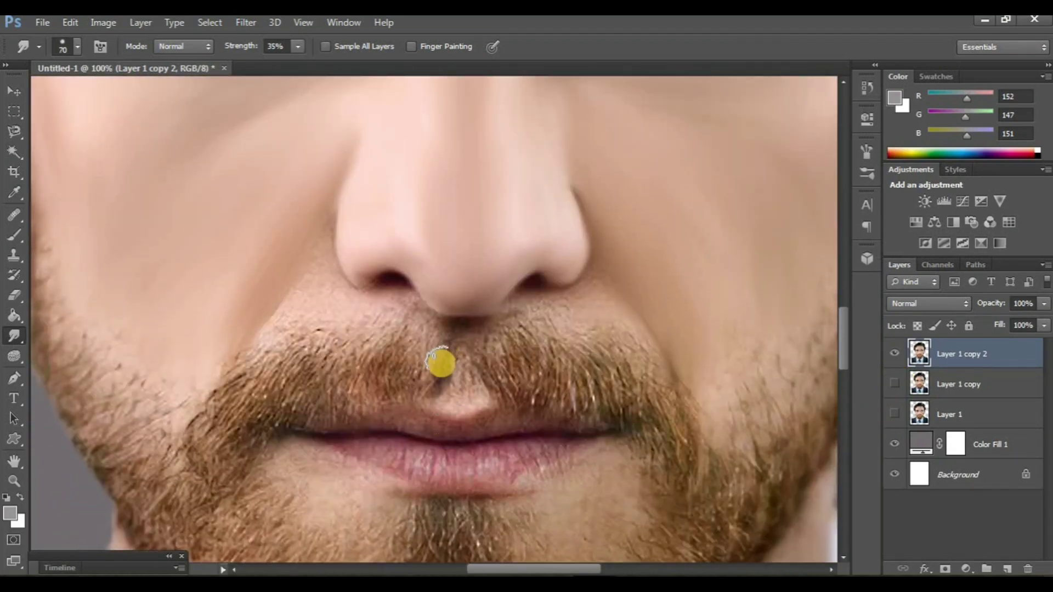
mouse_move(440, 362)
mouse_down()
mouse_move(430, 357)
mouse_move(406, 389)
mouse_move(404, 345)
mouse_move(367, 391)
mouse_up()
mouse_move(351, 354)
mouse_down()
mouse_move(329, 402)
mouse_move(324, 381)
mouse_move(298, 405)
mouse_move(304, 360)
mouse_move(259, 412)
mouse_up()
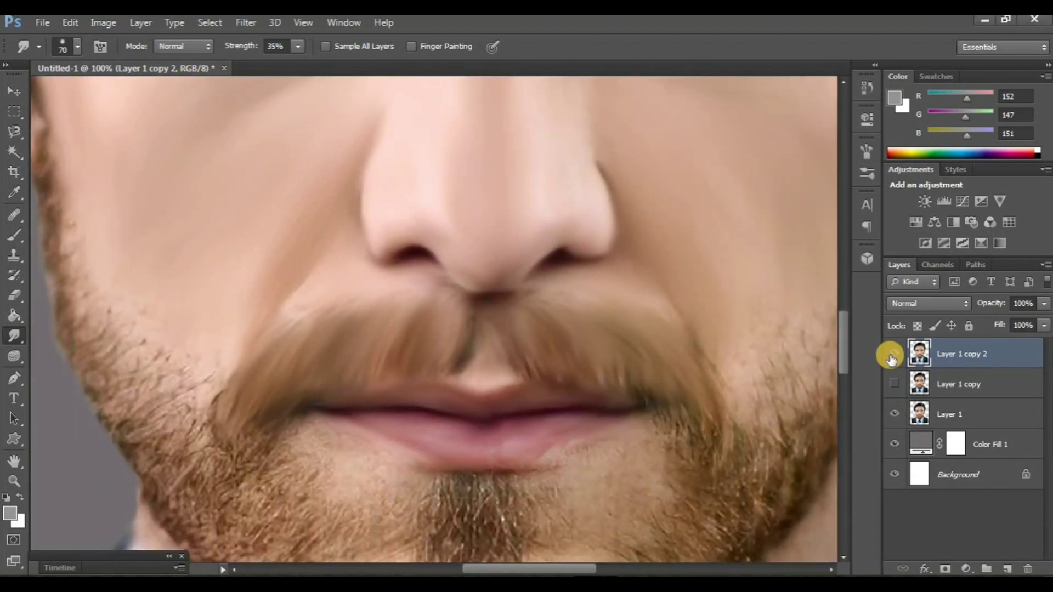
click(893, 355)
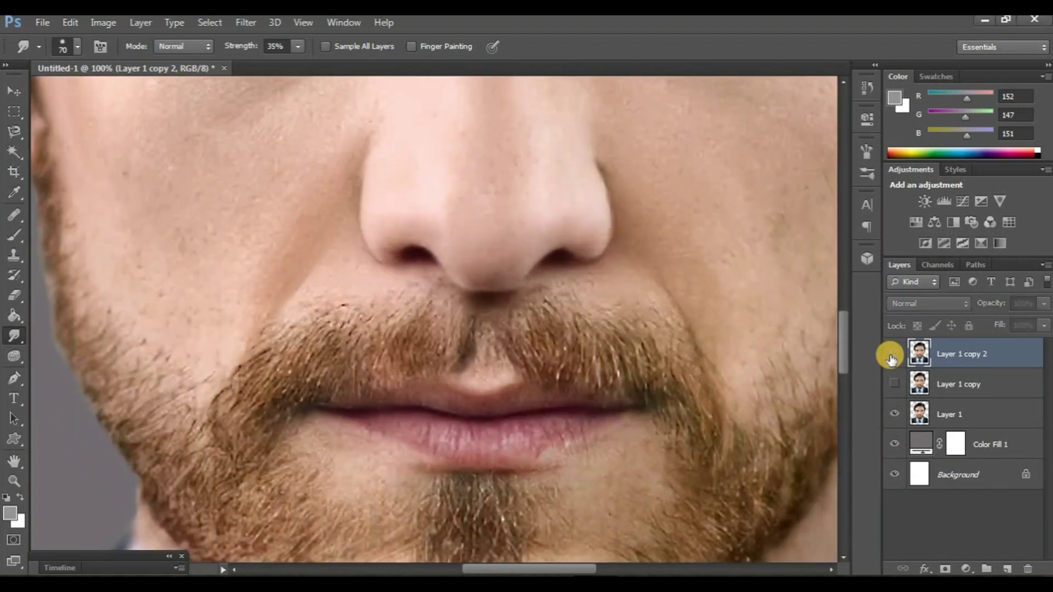
click(893, 356)
Blend the beard hair below the lower lip and the light central chin hair
scroll(372, 406, left, 3)
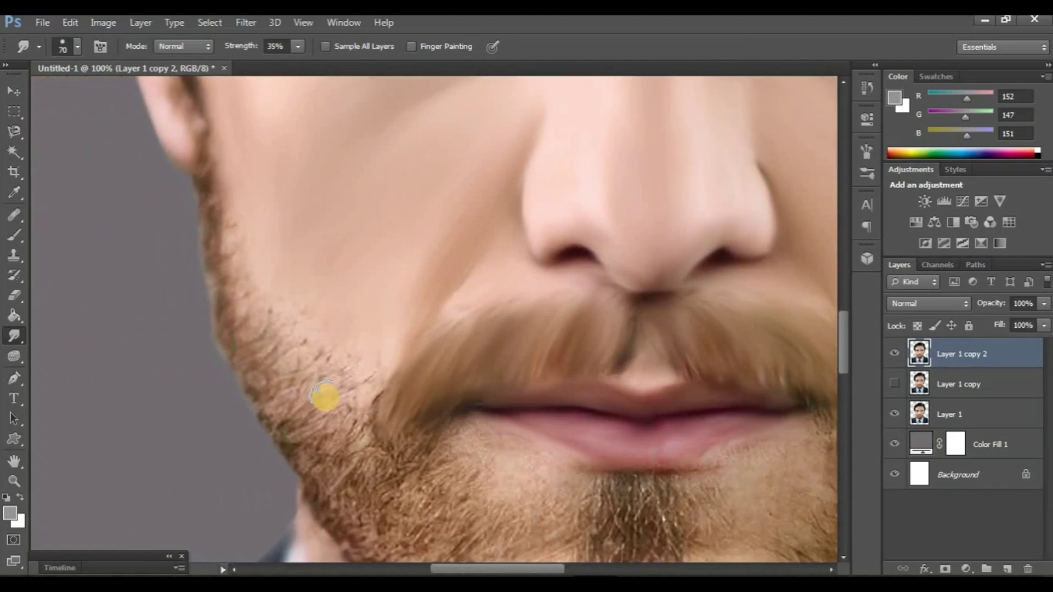
scroll(475, 418, left, 3)
scroll(473, 419, up, 3)
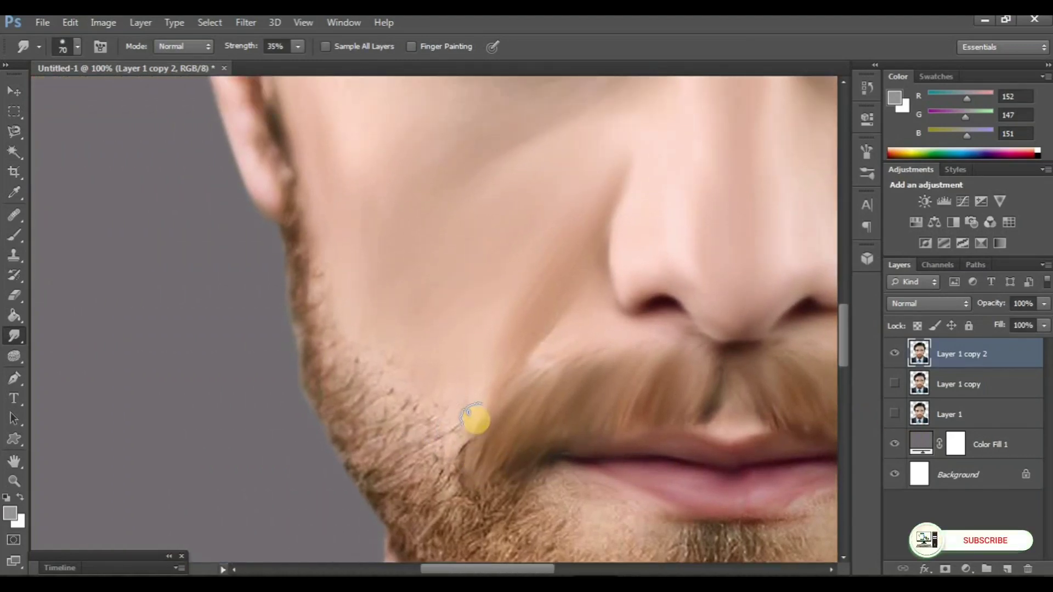
scroll(431, 418, left, 2)
scroll(472, 439, down, 3)
scroll(540, 430, down, 3)
scroll(540, 430, right, 3)
scroll(539, 430, down, 2)
scroll(538, 430, right, 2)
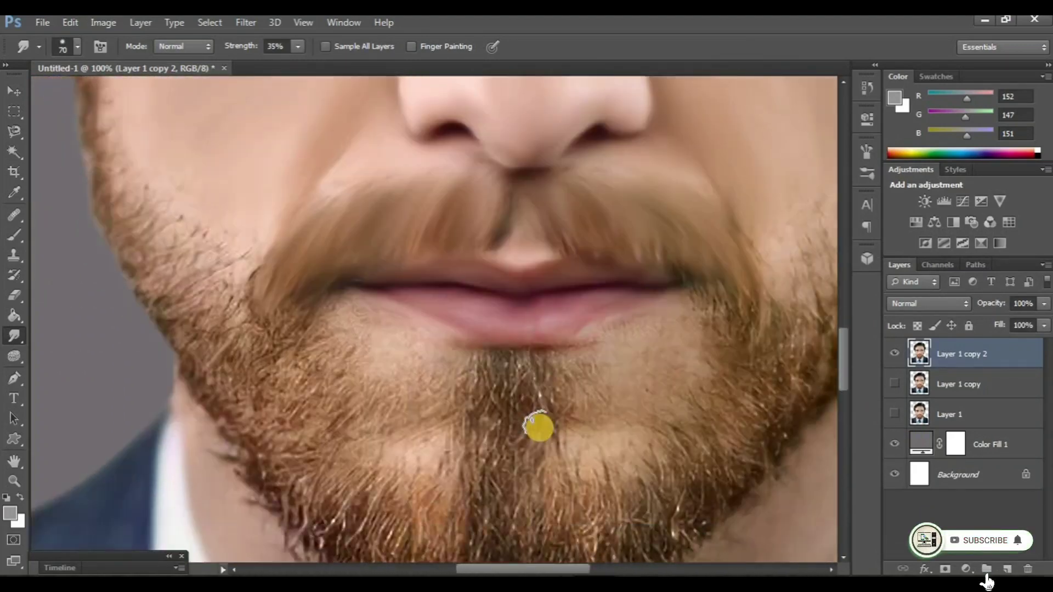
scroll(534, 426, down, 1)
scroll(534, 425, right, 2)
mouse_move(494, 299)
mouse_down()
mouse_move(512, 338)
mouse_move(520, 287)
mouse_move(468, 308)
mouse_move(481, 365)
mouse_move(463, 298)
mouse_move(419, 344)
mouse_move(477, 461)
mouse_move(500, 420)
mouse_up()
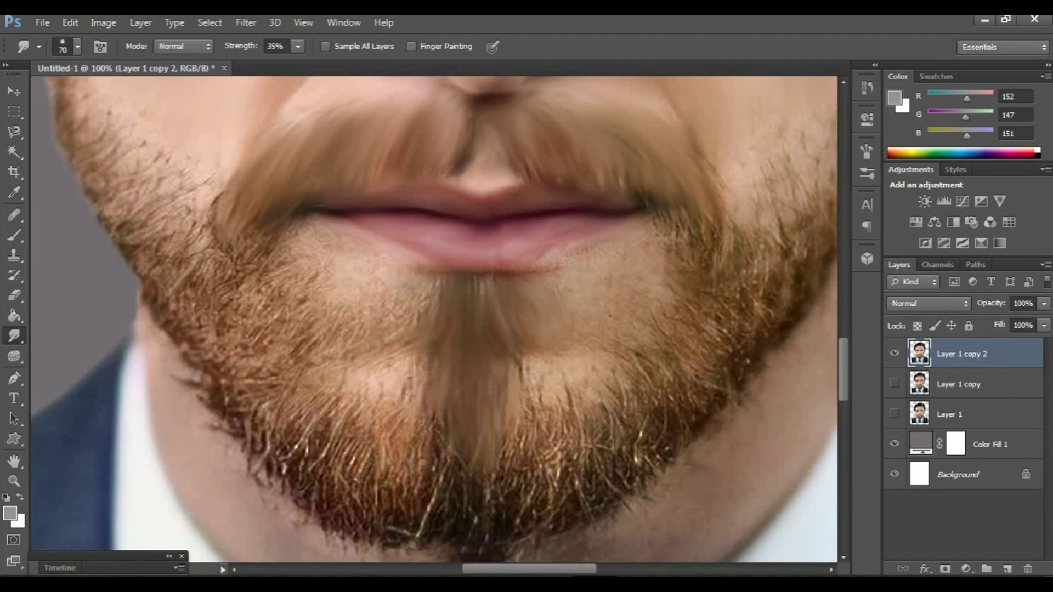
scroll(555, 437, down, 3)
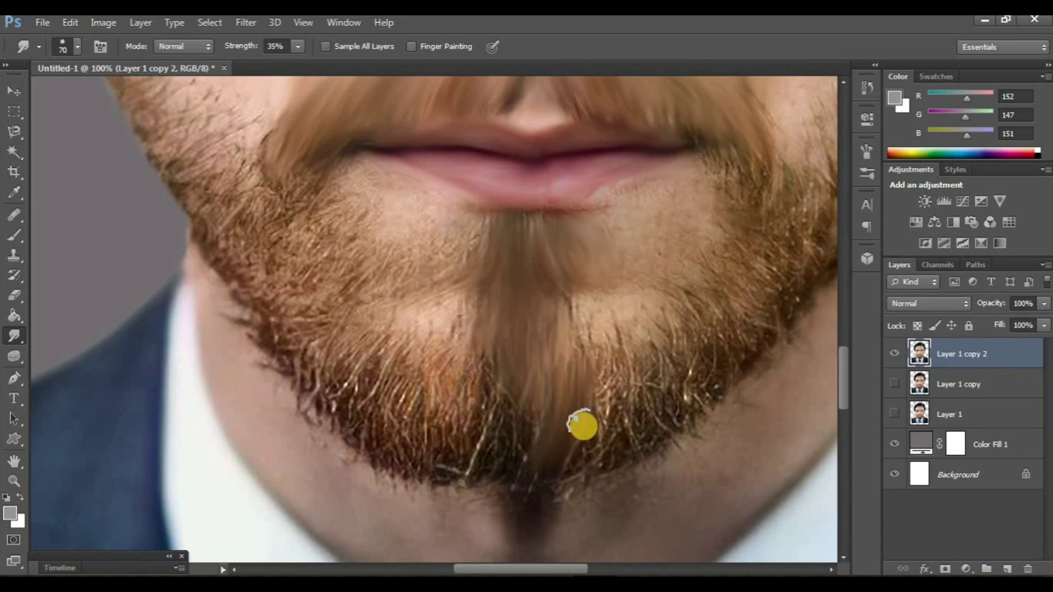
scroll(559, 411, left, 1)
scroll(543, 400, left, 1)
mouse_move(552, 464)
mouse_down()
mouse_move(529, 449)
mouse_move(510, 458)
mouse_move(508, 362)
mouse_move(501, 477)
mouse_move(495, 382)
mouse_move(468, 456)
mouse_move(496, 487)
mouse_up()
With a slightly larger brush, soften the wispy beard hair along the jawline
scroll(498, 454, left, 1)
scroll(498, 453, up, 1)
scroll(478, 447, up, 3)
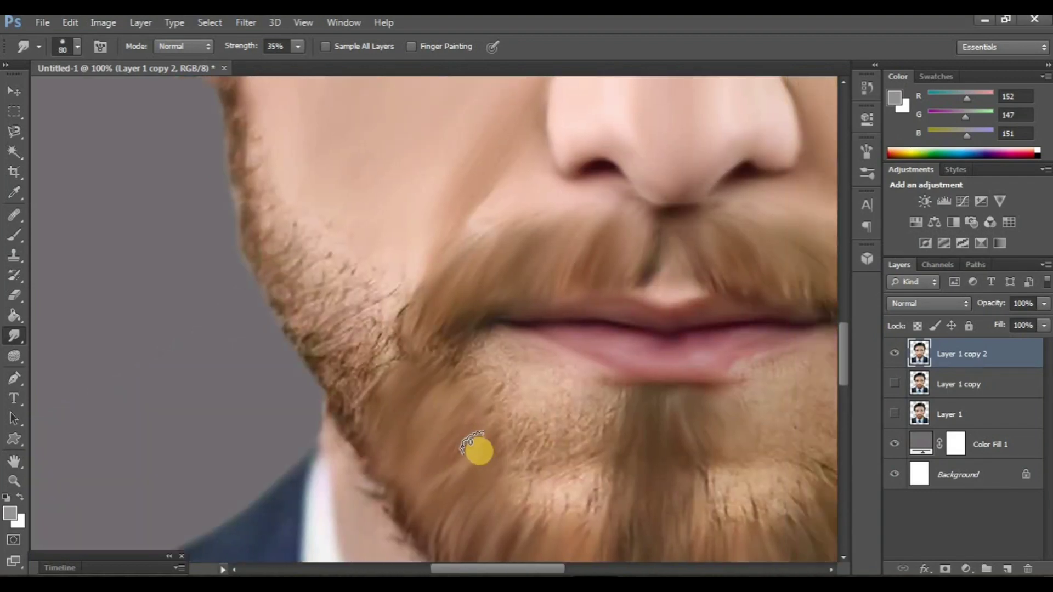
scroll(438, 431, up, 1)
scroll(438, 431, left, 2)
key(bracketright)
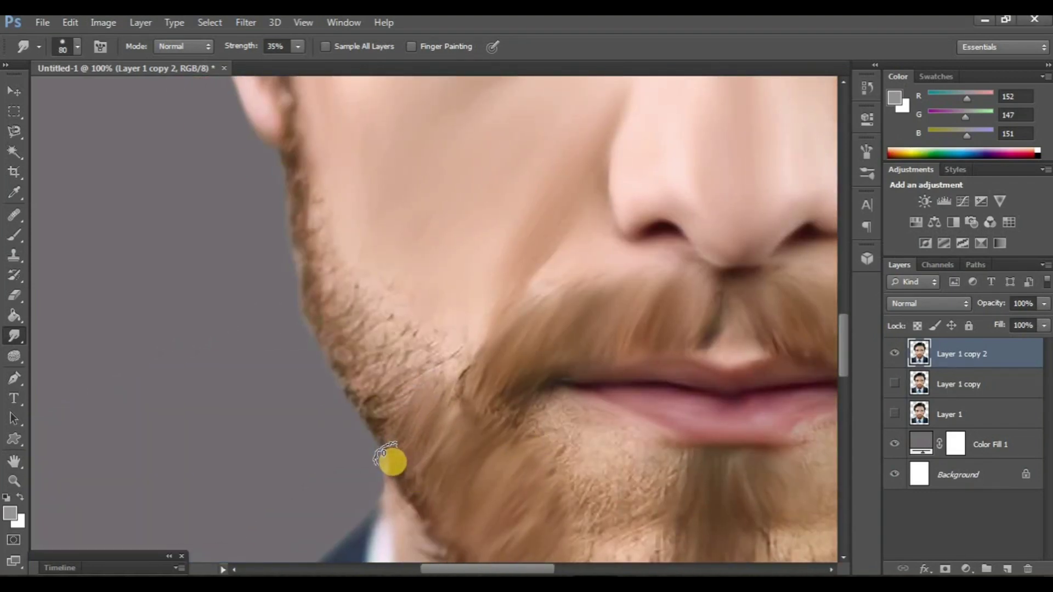
scroll(395, 449, up, 1)
mouse_move(354, 438)
mouse_down()
mouse_move(376, 370)
mouse_move(352, 358)
mouse_move(323, 405)
mouse_up()
scroll(338, 410, up, 1)
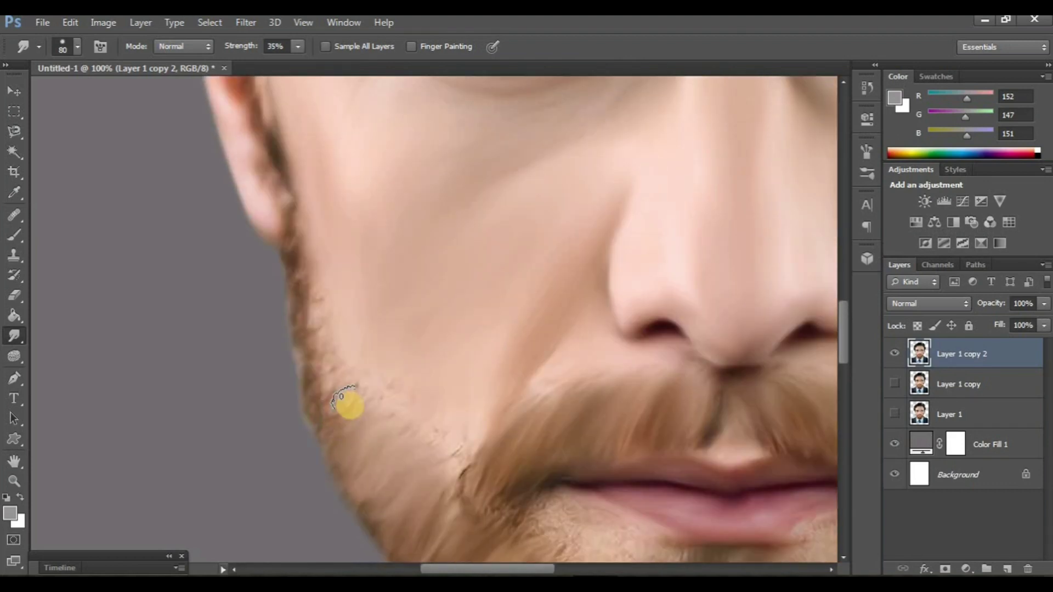
scroll(528, 469, down, 1)
scroll(528, 470, down, 1)
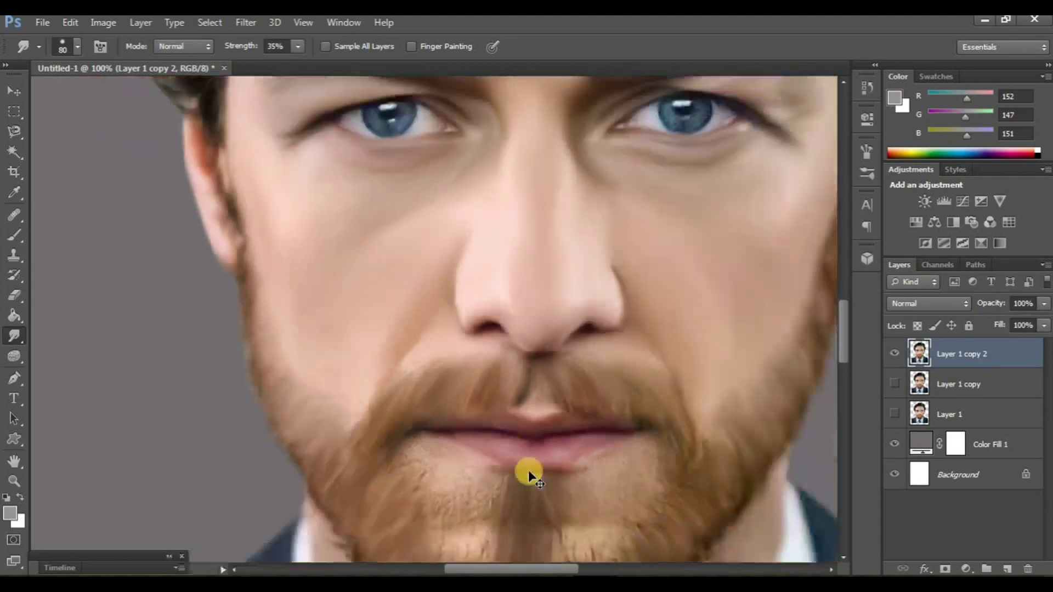
scroll(528, 469, down, 1)
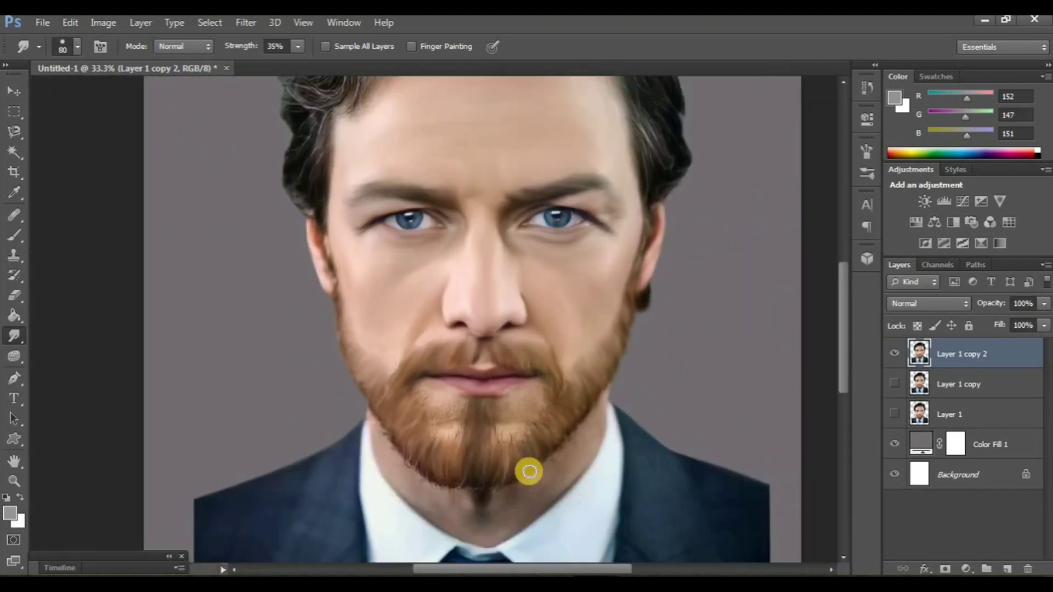
Toggle Layer 1 copy 2's visibility to compare the painted beard with the original photo
click(894, 354)
click(894, 354)
click(894, 354)
scroll(613, 464, up, 1)
scroll(611, 463, up, 1)
scroll(606, 477, up, 1)
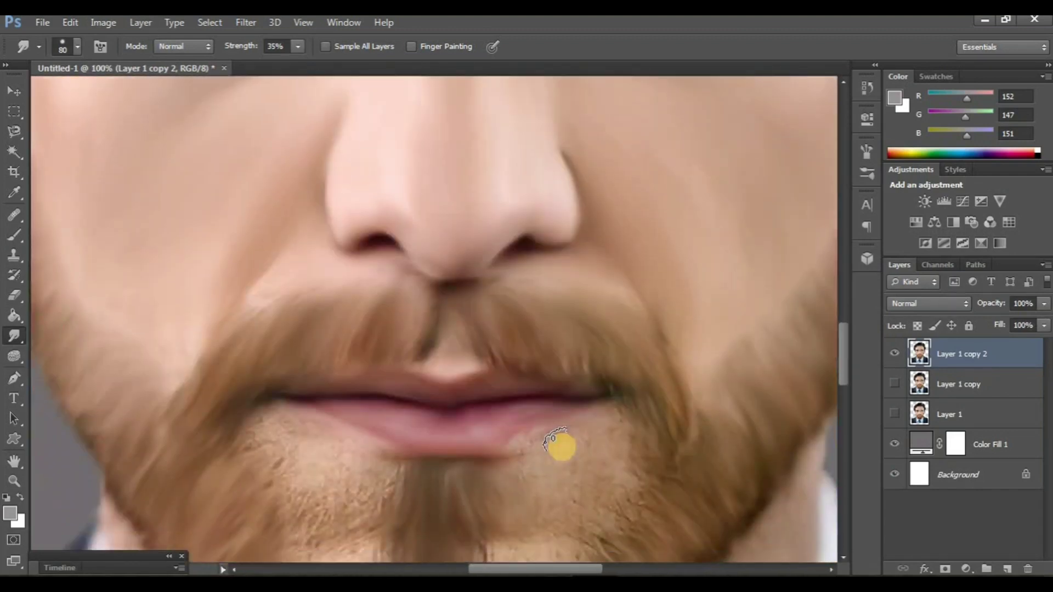
scroll(554, 442, down, 2)
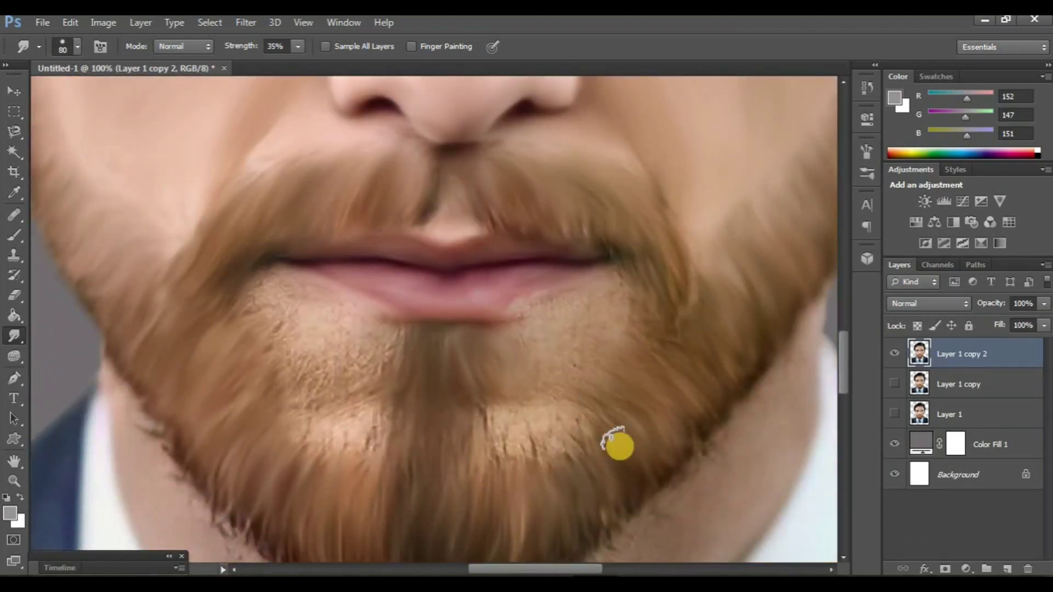
Smudge the light patch below the lower lip into flowing beard strands
mouse_move(619, 446)
mouse_down()
mouse_move(550, 482)
mouse_move(507, 475)
mouse_up()
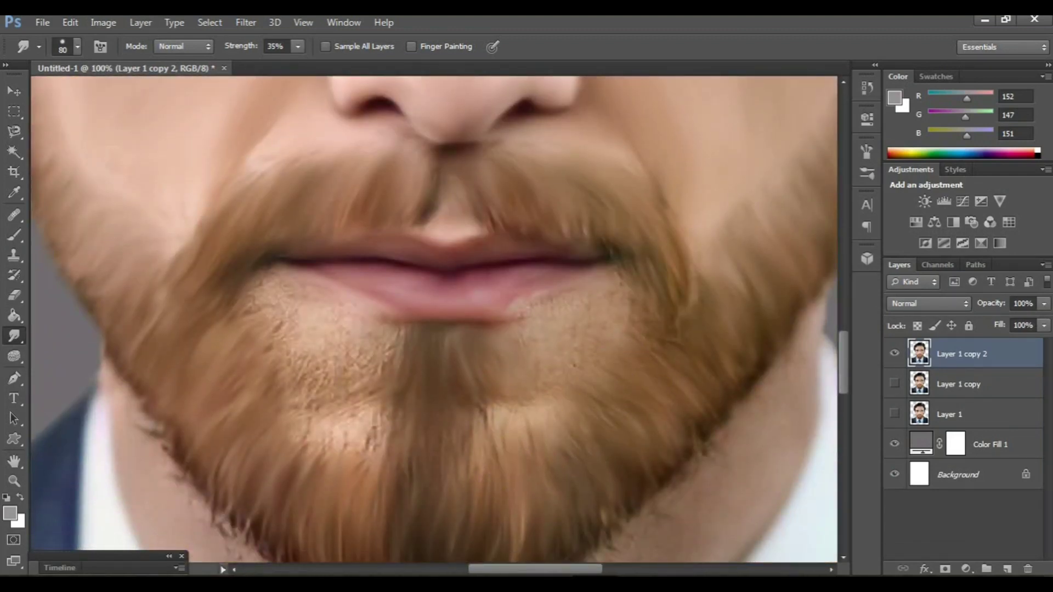
scroll(524, 461, right, 1)
scroll(533, 430, up, 1)
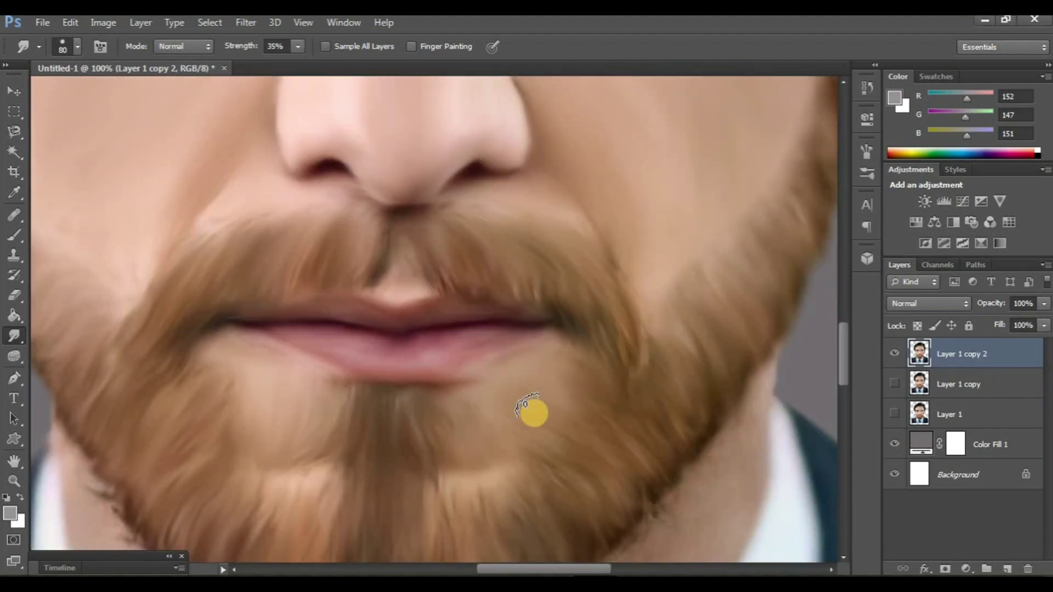
scroll(534, 413, down, 1)
scroll(534, 413, down, 1)
scroll(535, 413, down, 1)
scroll(534, 413, down, 1)
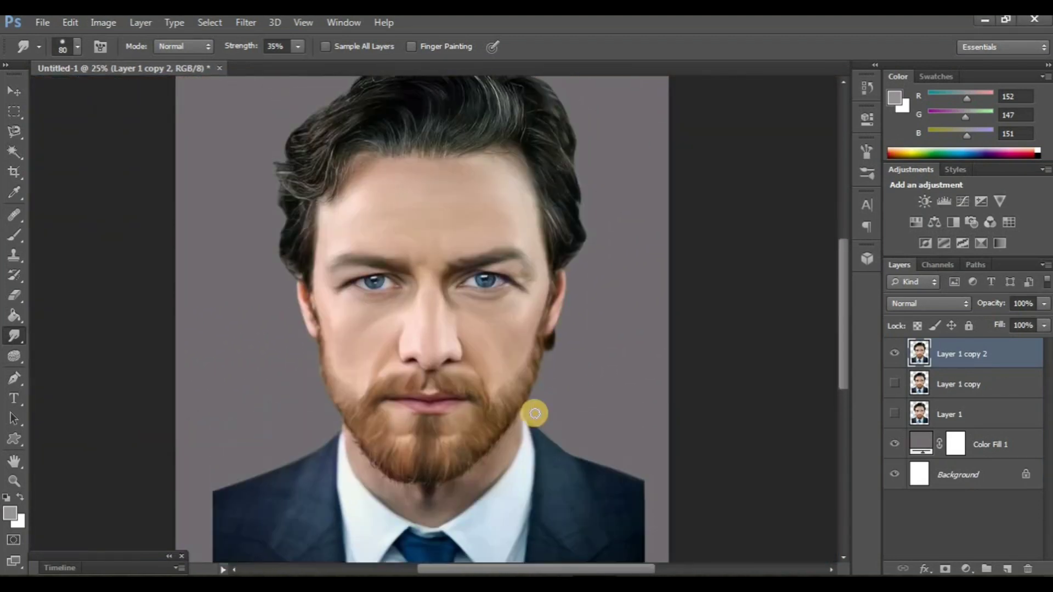
scroll(534, 413, up, 1)
scroll(534, 412, up, 1)
scroll(534, 412, up, 1)
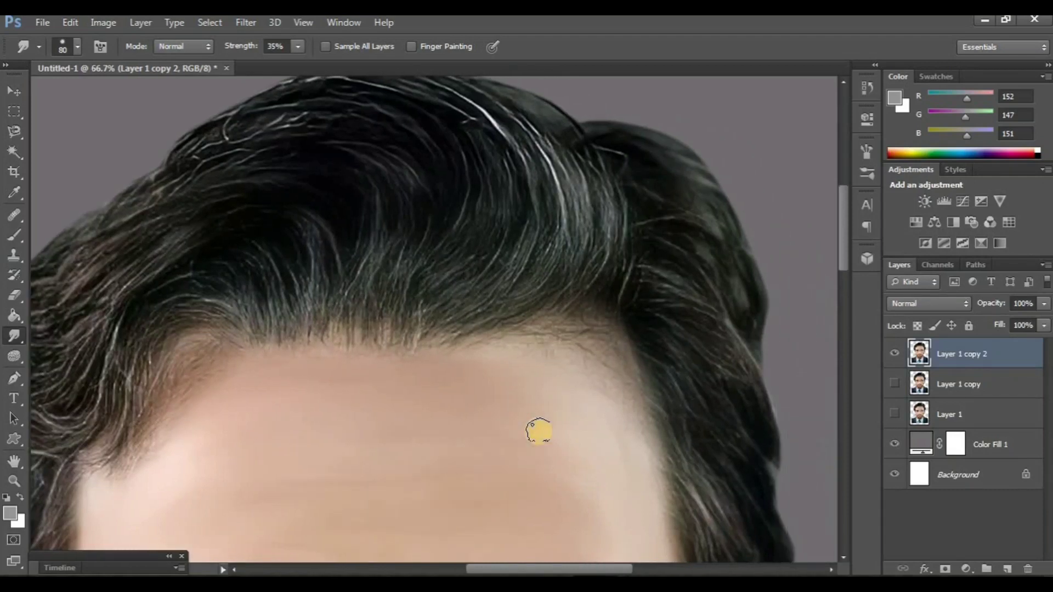
With a larger Smudge brush at 38% strength, smear the hair and hairline into soft streaks
scroll(537, 417, up, 2)
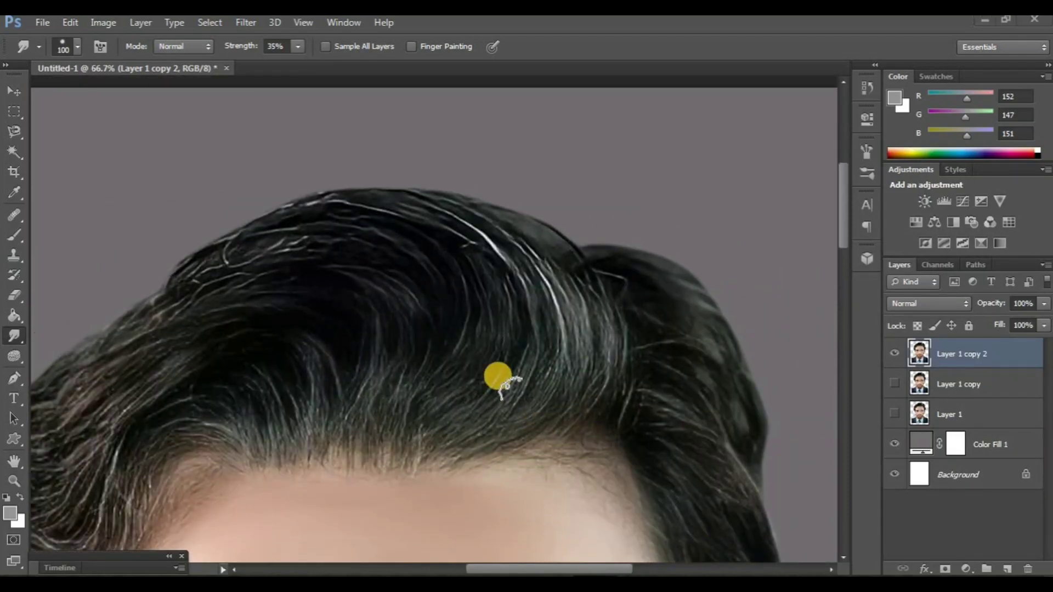
key(bracketright)
key(bracketright)
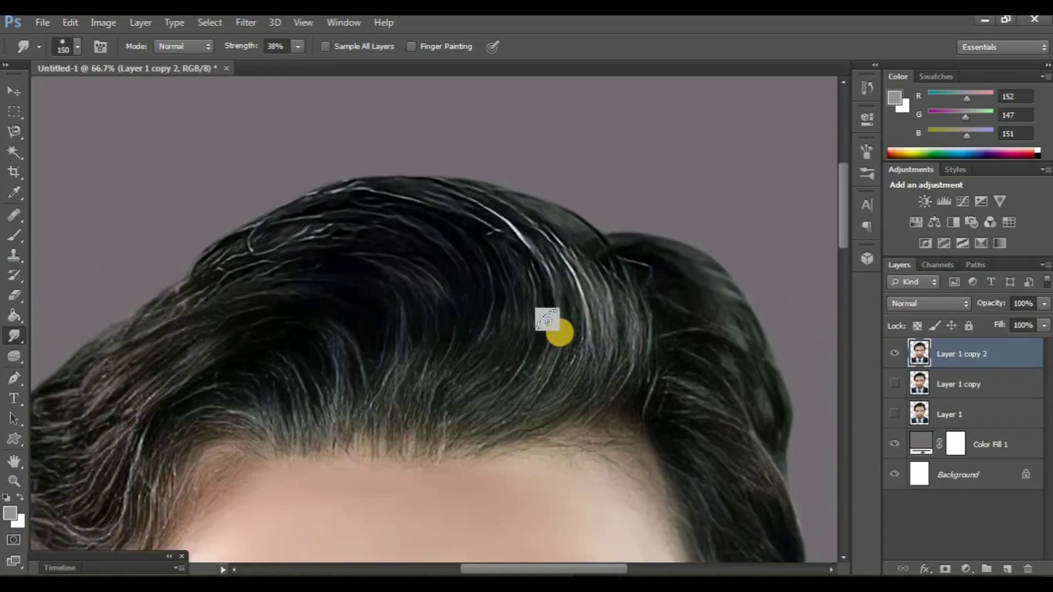
mouse_move(602, 348)
mouse_down()
mouse_move(526, 435)
mouse_move(614, 313)
mouse_move(571, 435)
mouse_move(601, 300)
mouse_move(553, 287)
mouse_move(531, 418)
mouse_move(590, 301)
mouse_move(528, 412)
mouse_move(515, 331)
mouse_move(461, 426)
mouse_move(485, 301)
mouse_move(430, 369)
mouse_move(418, 435)
mouse_move(423, 305)
mouse_move(362, 326)
mouse_move(376, 423)
mouse_move(331, 329)
mouse_move(353, 414)
mouse_move(363, 333)
mouse_move(301, 359)
mouse_move(280, 348)
mouse_move(305, 418)
mouse_move(218, 438)
mouse_move(501, 457)
mouse_up()
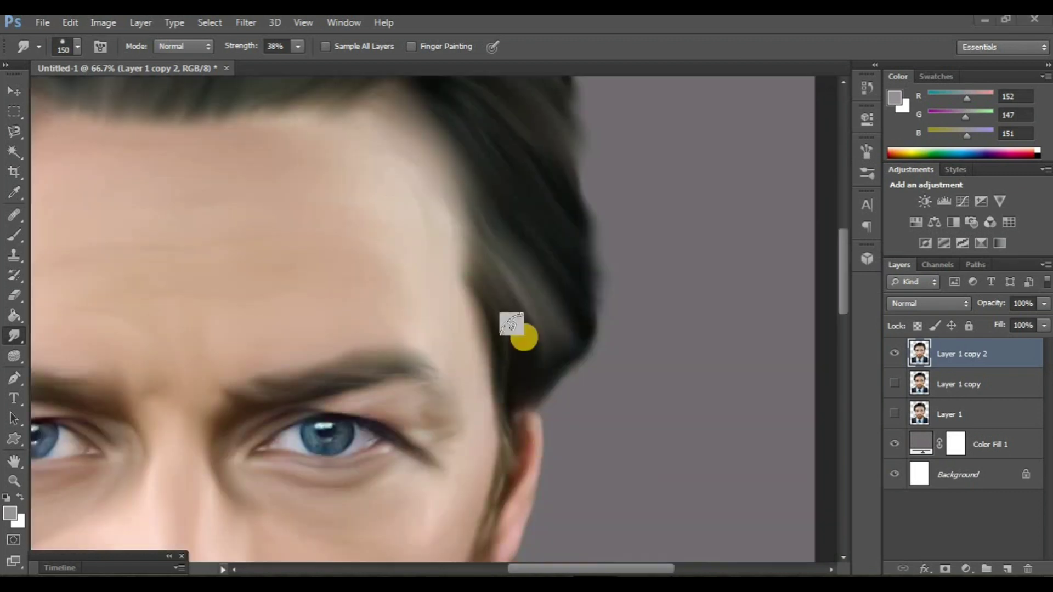
scroll(567, 324, down, 1)
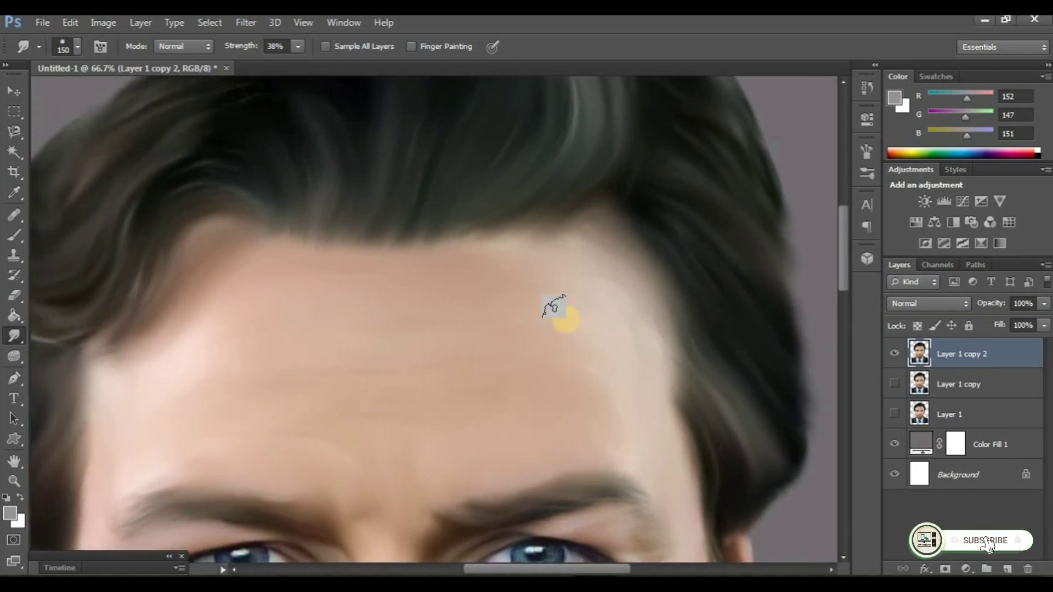
scroll(567, 324, down, 1)
scroll(567, 323, down, 1)
scroll(566, 323, down, 1)
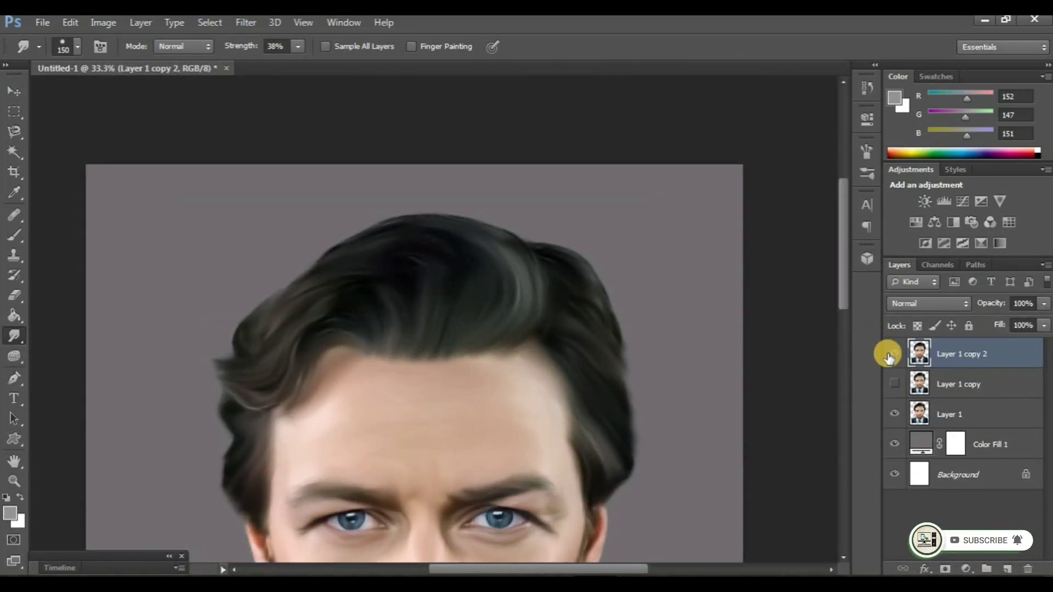
Toggle the layer's visibility to compare the painted hair with the original photo
click(893, 354)
click(893, 355)
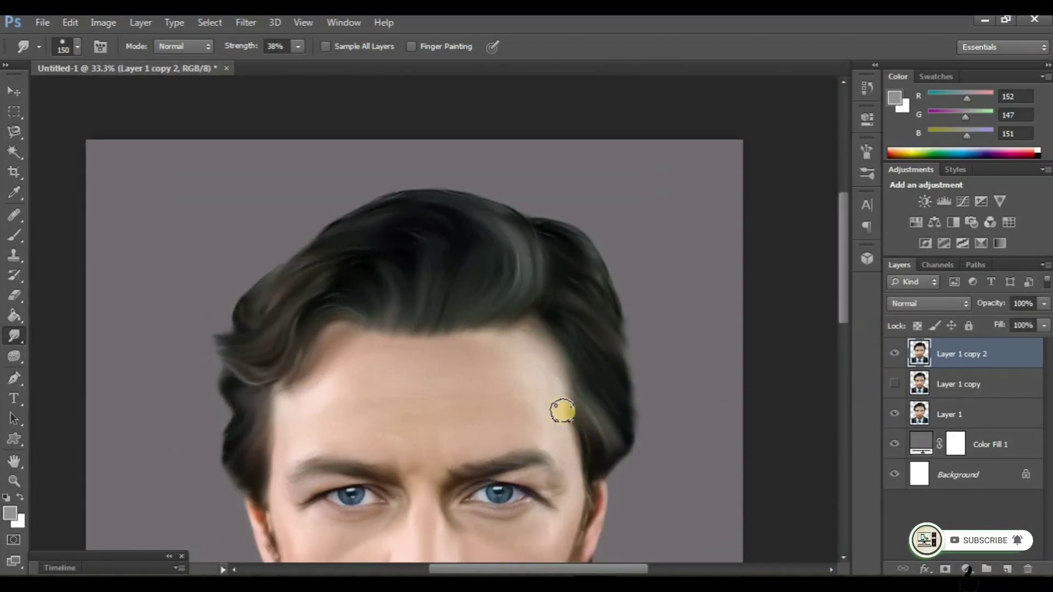
scroll(560, 410, down, 5)
scroll(623, 500, up, 3)
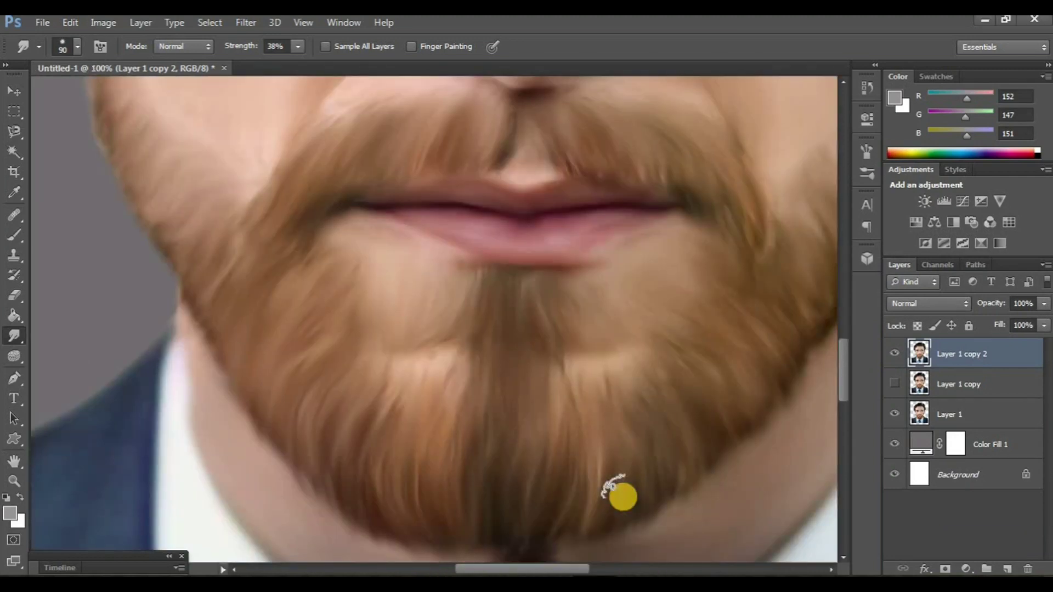
scroll(620, 491, down, 1)
scroll(624, 496, down, 1)
Shrink the Smudge brush for finer beard work and zoom out
key(bracketleft)
key(bracketleft)
key(bracketleft)
scroll(623, 497, up, 1)
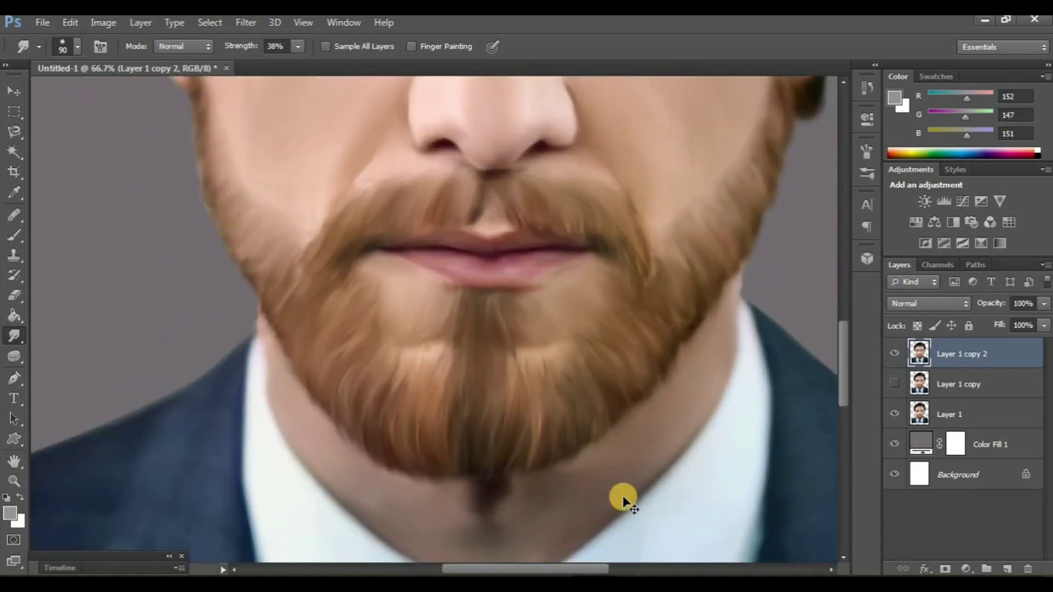
scroll(623, 497, down, 2)
scroll(623, 496, down, 1)
scroll(623, 497, down, 1)
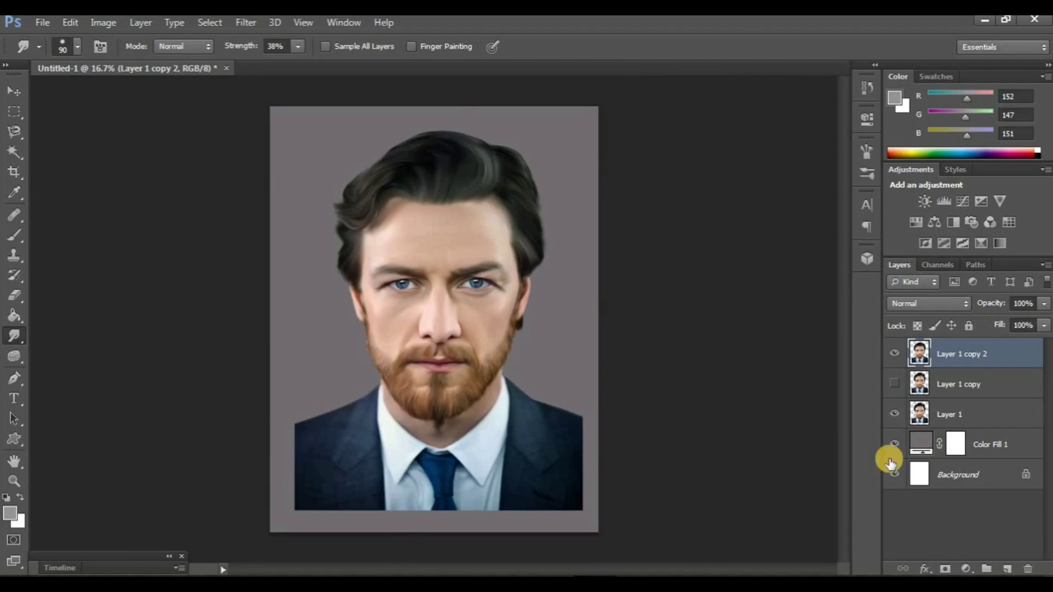
Add a new layer above the colour fill and choose a large soft round brush
click(987, 445)
click(1007, 569)
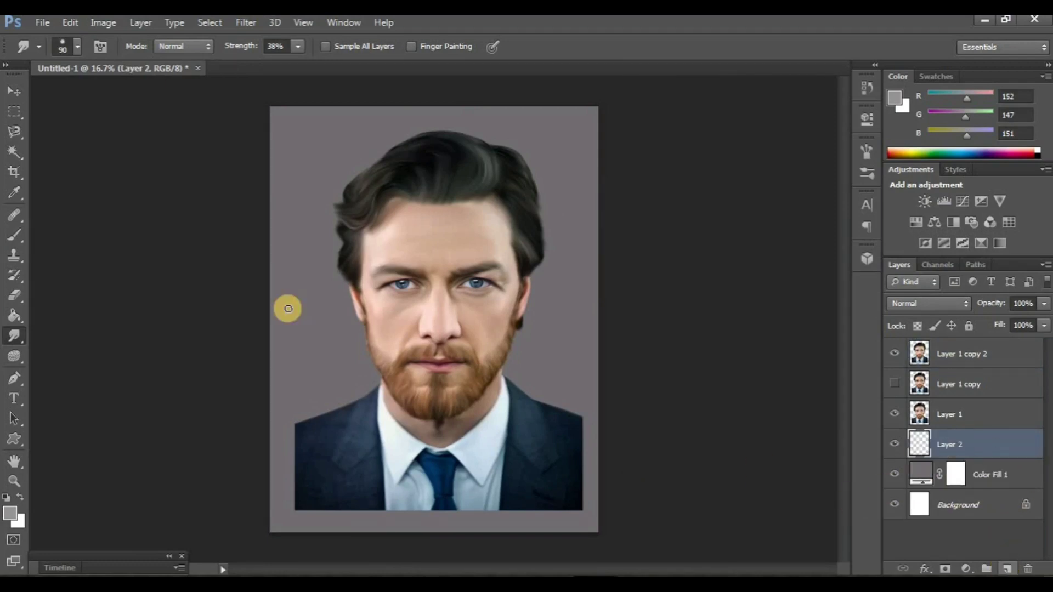
key(b)
click(75, 46)
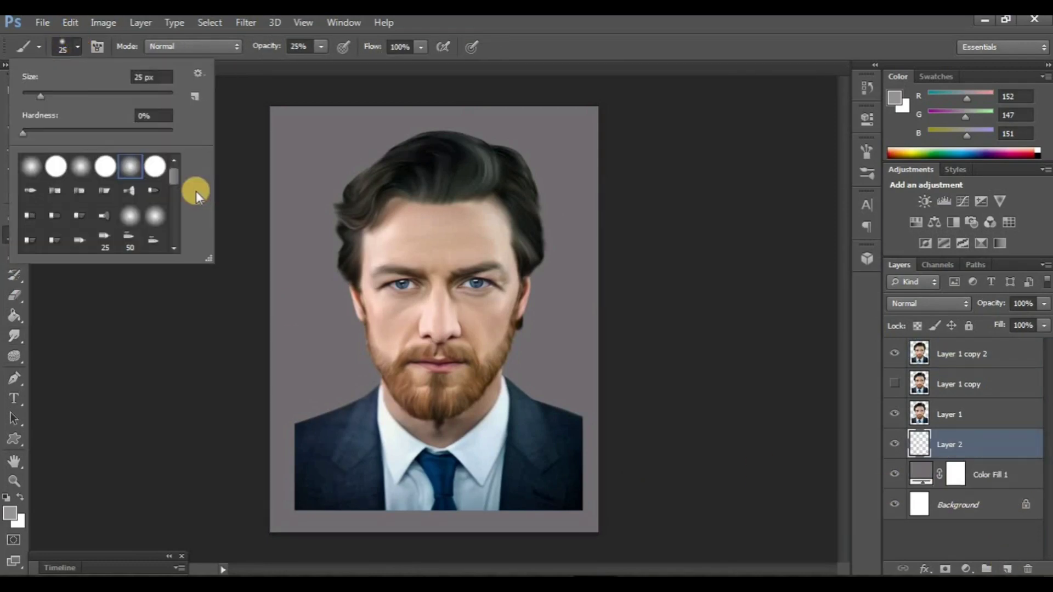
scroll(171, 228, down, 5)
double_click(49, 250)
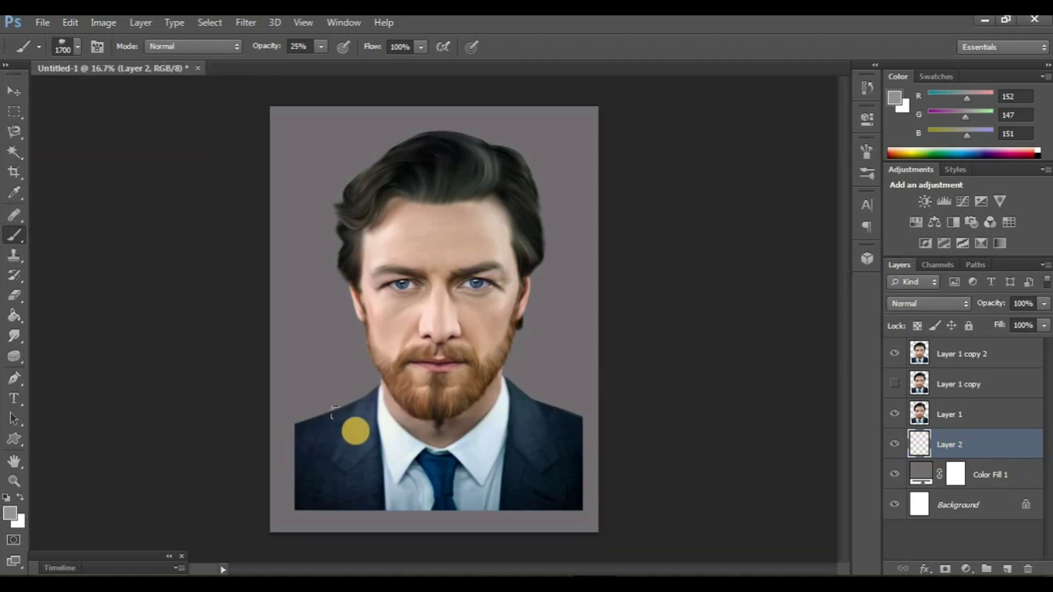
Pick the tie's navy and paint soft navy clouds along the right, bottom and left background
click(10, 515)
click(437, 462)
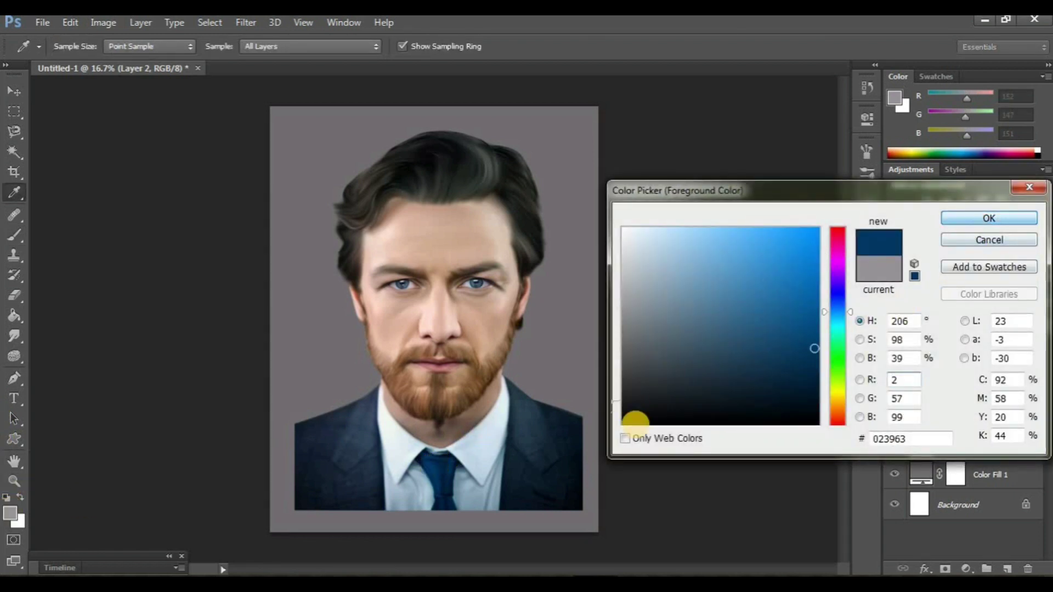
key(Return)
key(b)
mouse_move(583, 491)
mouse_down()
mouse_move(563, 431)
mouse_move(496, 400)
mouse_move(423, 503)
mouse_up()
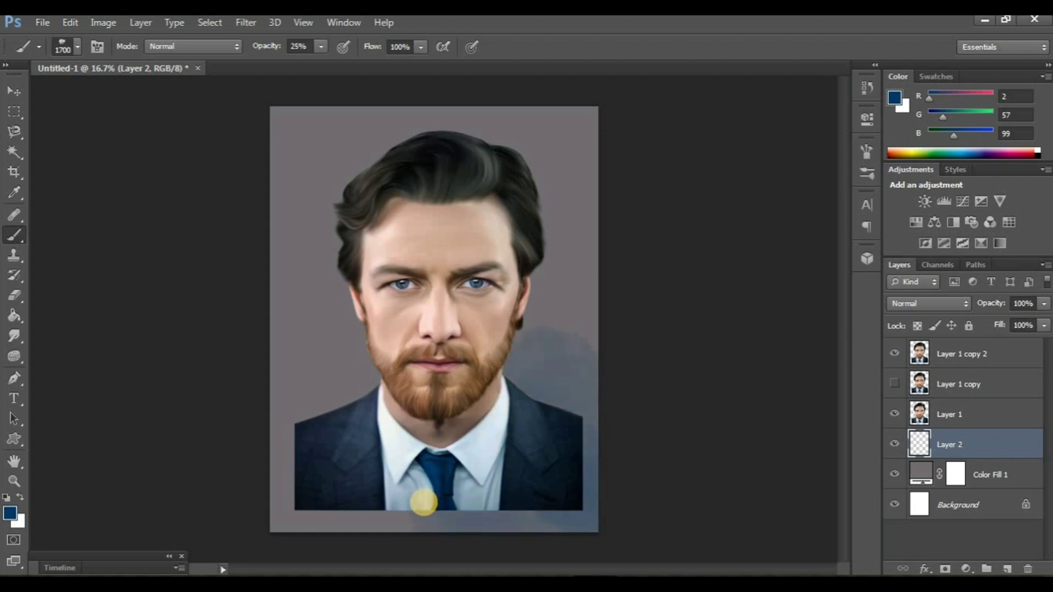
drag(357, 345, 357, 345)
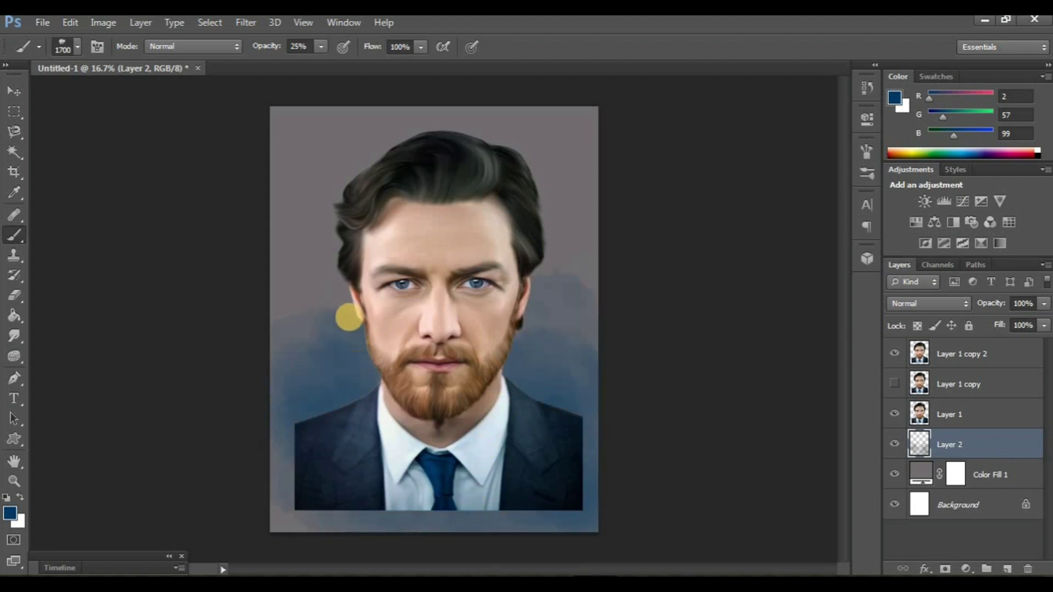
Lighten the sampled canvas grey to b4b4b4 and paint misty light grey clouds over the background
alt+click(326, 250)
click(9, 512)
mouse_move(646, 324)
mouse_down()
mouse_move(618, 301)
mouse_move(622, 285)
mouse_up()
click(967, 219)
key(b)
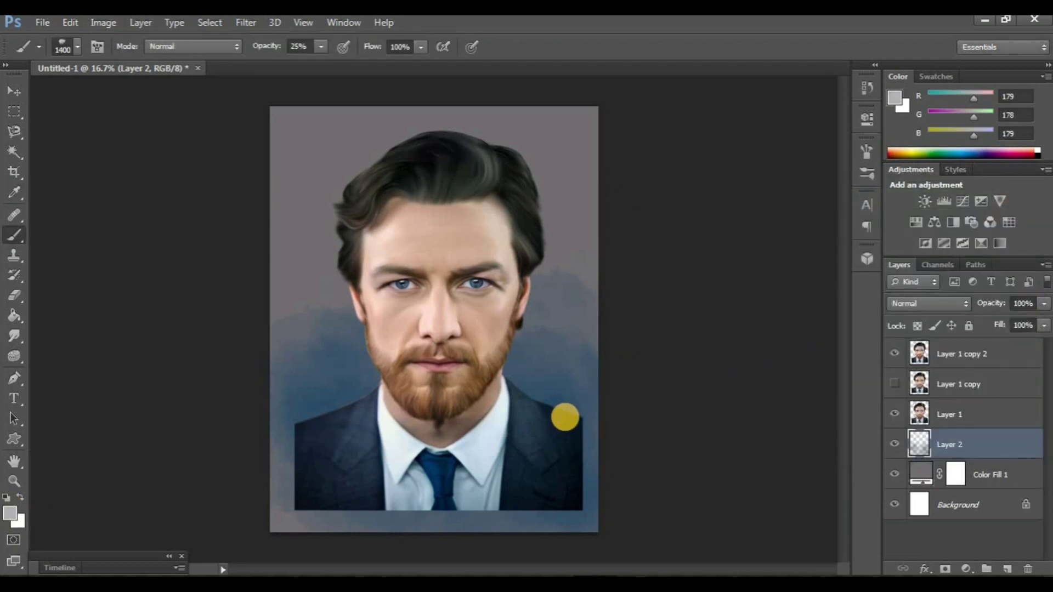
key(bracketleft)
key(bracketleft)
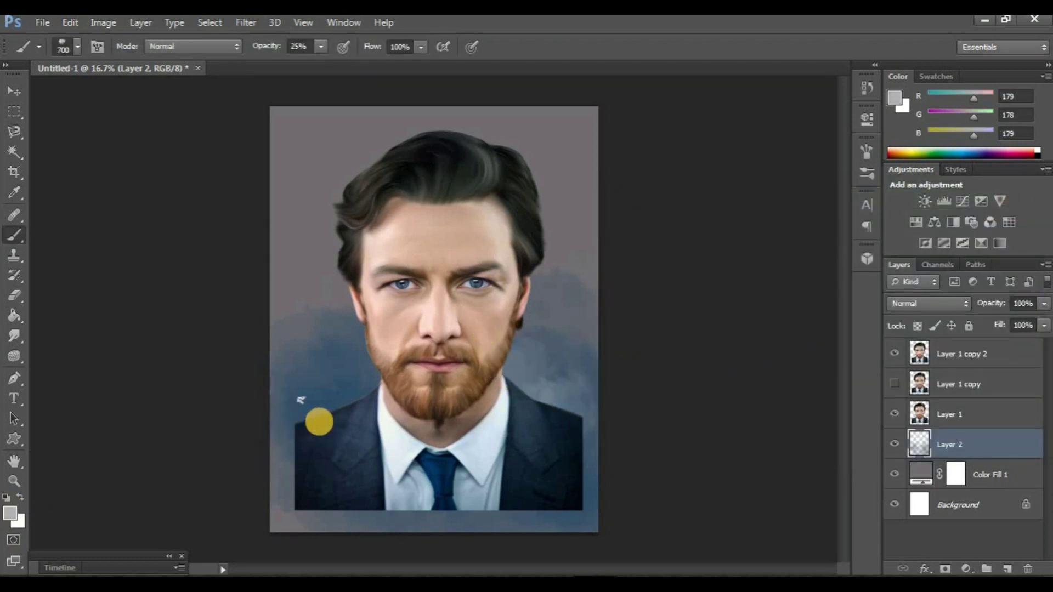
mouse_move(300, 400)
mouse_down()
mouse_move(358, 344)
mouse_move(565, 321)
mouse_up()
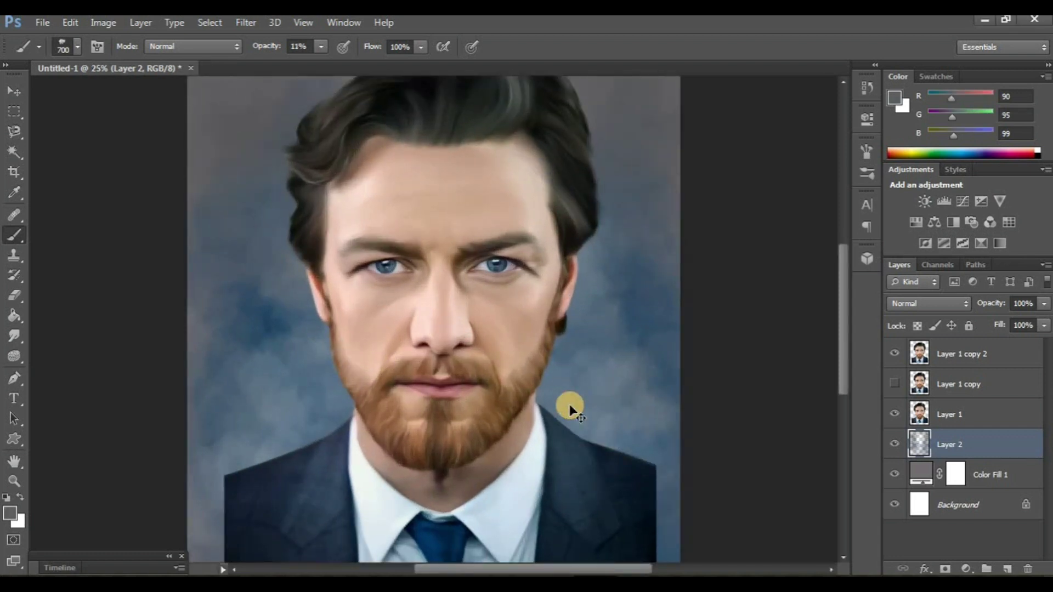
drag(571, 409, 570, 406)
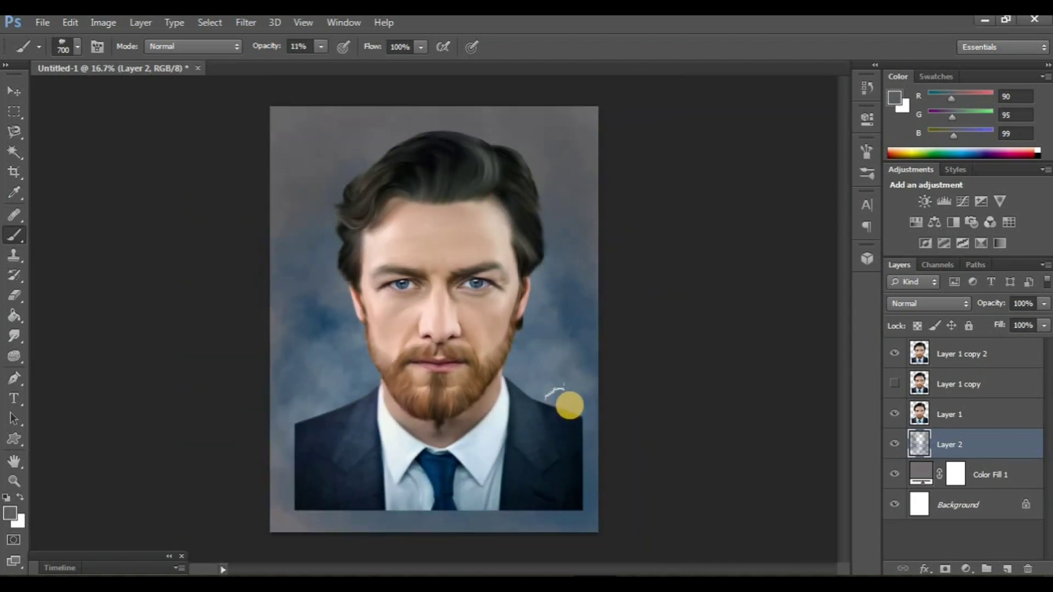
click(989, 360)
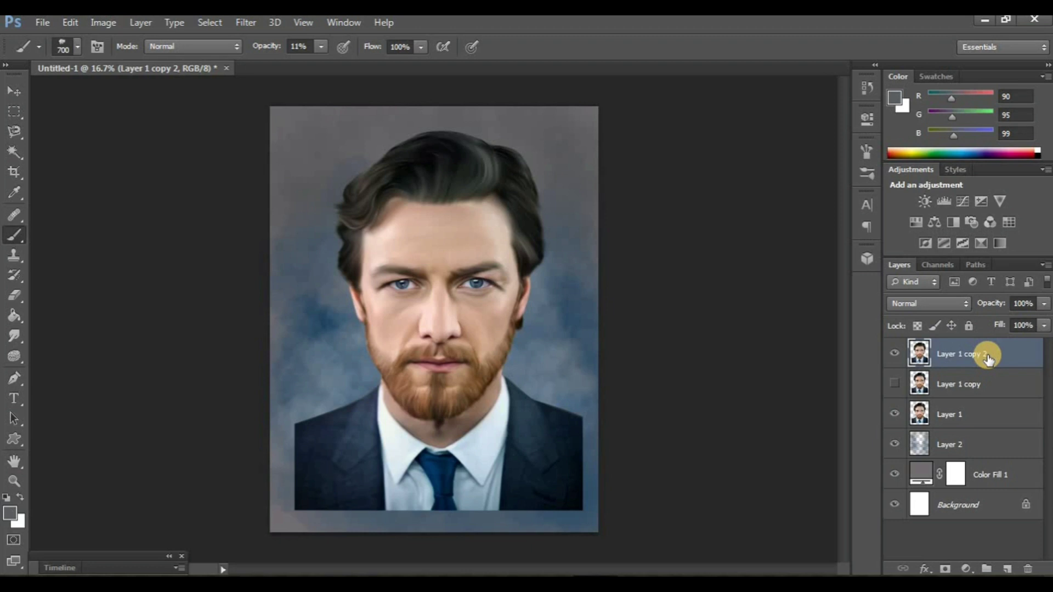
Duplicate Layer 1 copy 2 with Ctrl+J and set up a size-200 Smudge brush
key(ctrl+j)
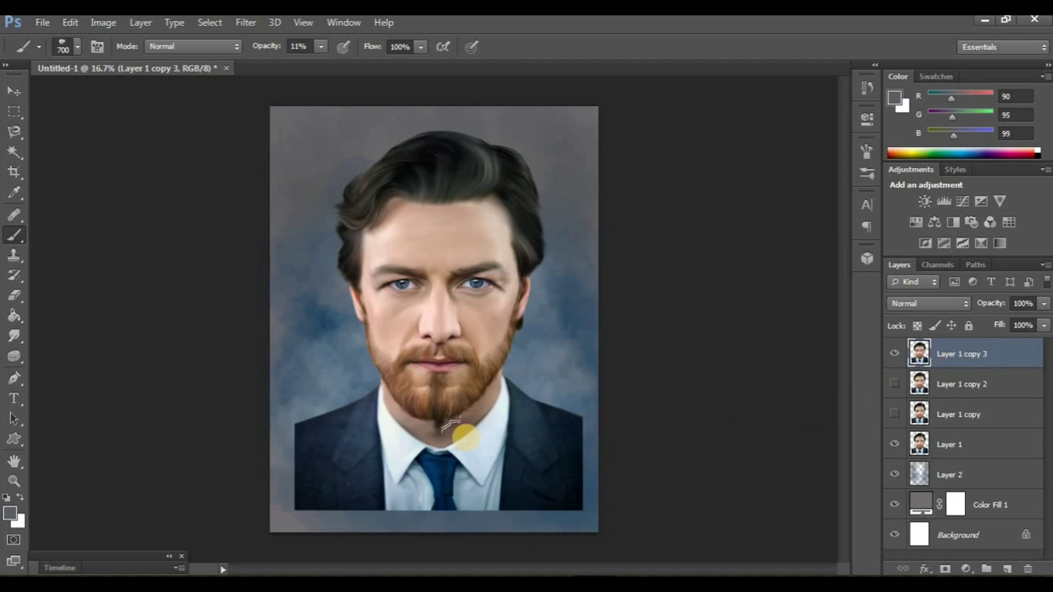
click(15, 335)
scroll(423, 395, up, 3)
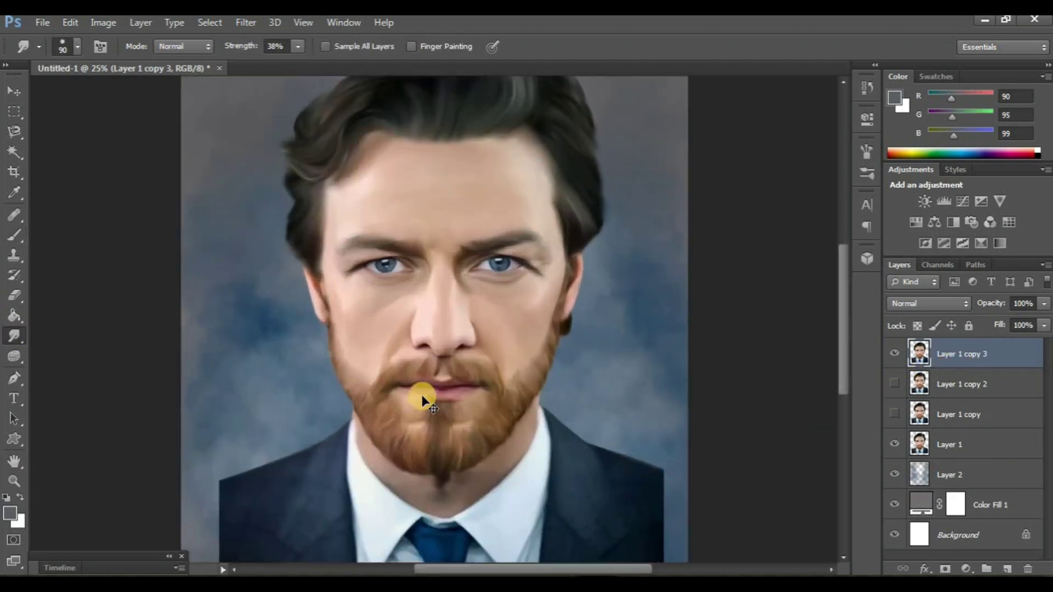
scroll(384, 425, down, 2)
scroll(360, 400, down, 4)
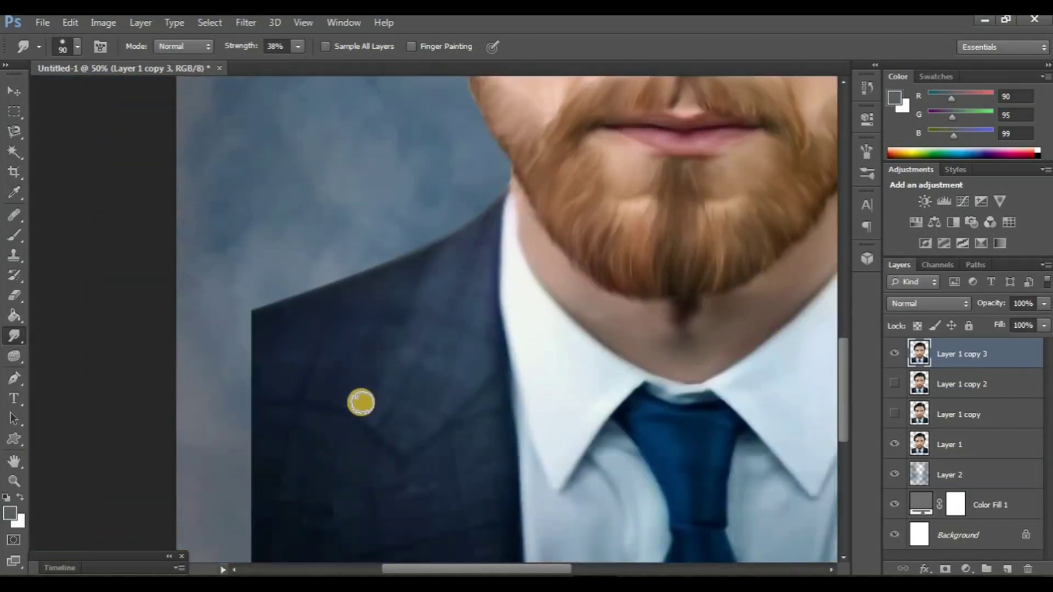
key(bracketright)
key(bracketright)
key(bracketright)
scroll(308, 350, down, 2)
scroll(274, 231, down, 2)
key(bracketright)
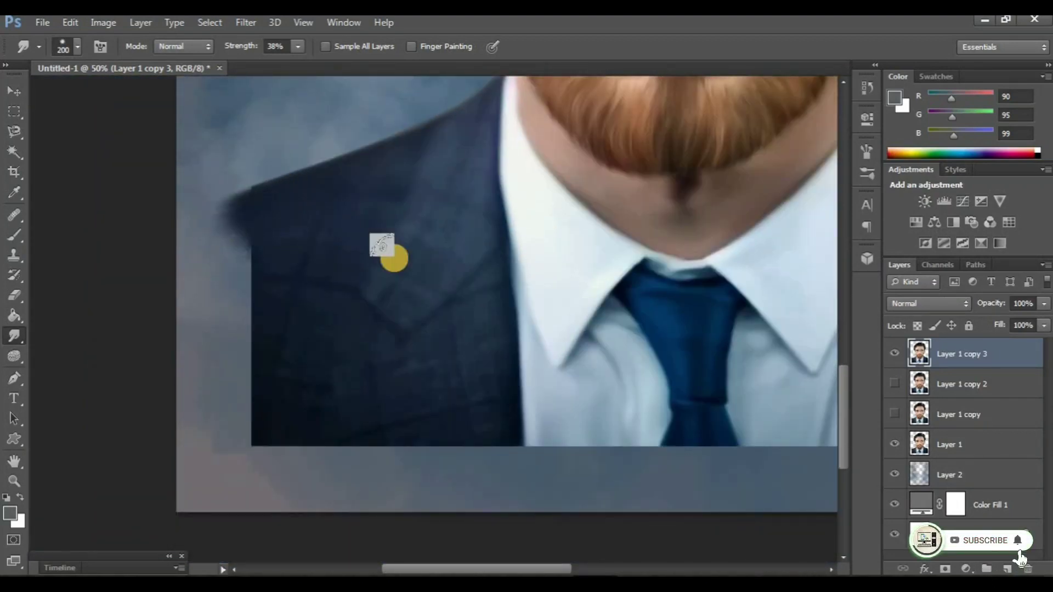
Hide Layer 1 and smudge the suit's left shoulder and bottom edge into the background
click(895, 445)
mouse_move(231, 203)
mouse_down()
mouse_move(228, 236)
mouse_move(258, 242)
mouse_move(207, 274)
mouse_move(235, 297)
mouse_move(242, 343)
mouse_up()
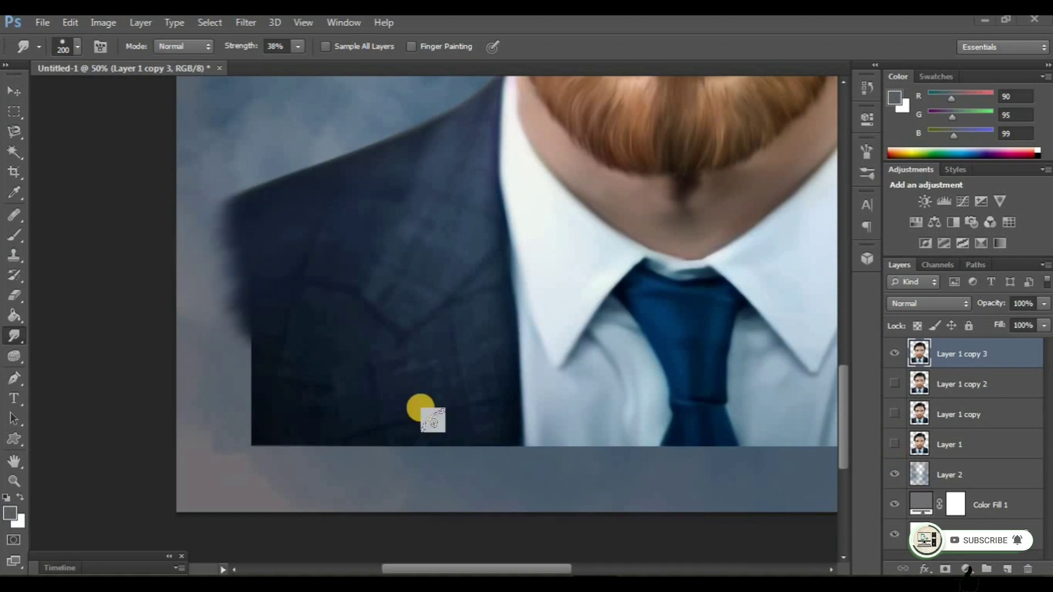
scroll(576, 436, down, 2)
scroll(576, 436, right, 10)
key(4)
key(4)
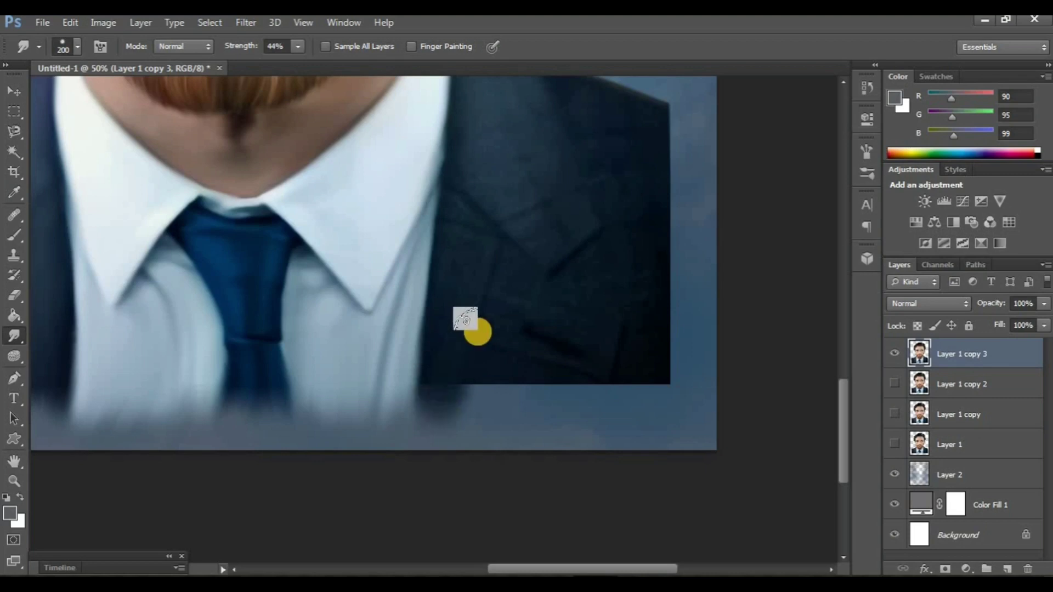
drag(465, 319, 484, 401)
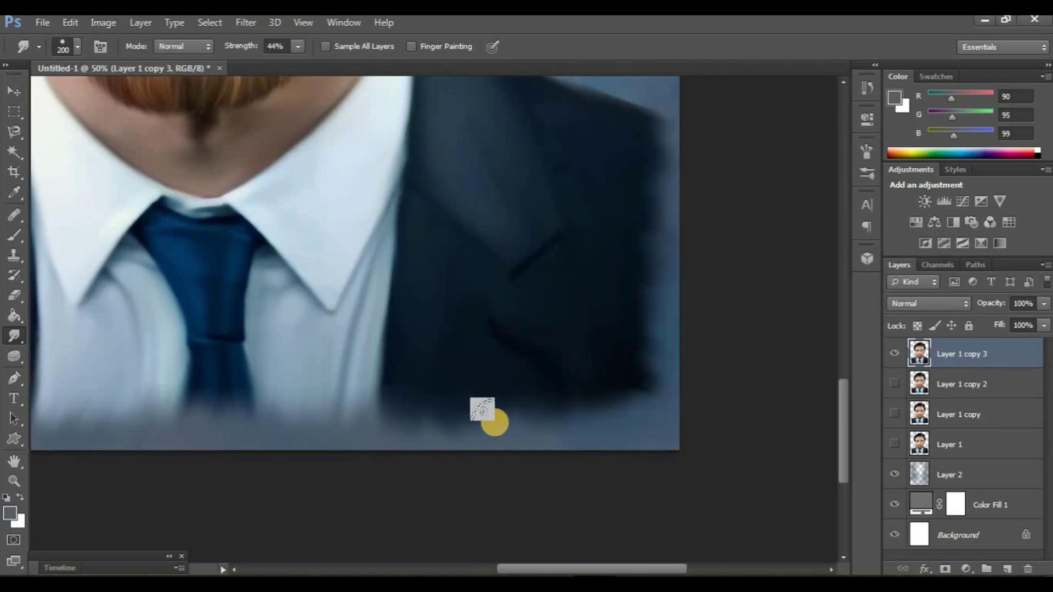
key(ctrl+minus)
key(ctrl+minus)
key(ctrl+minus)
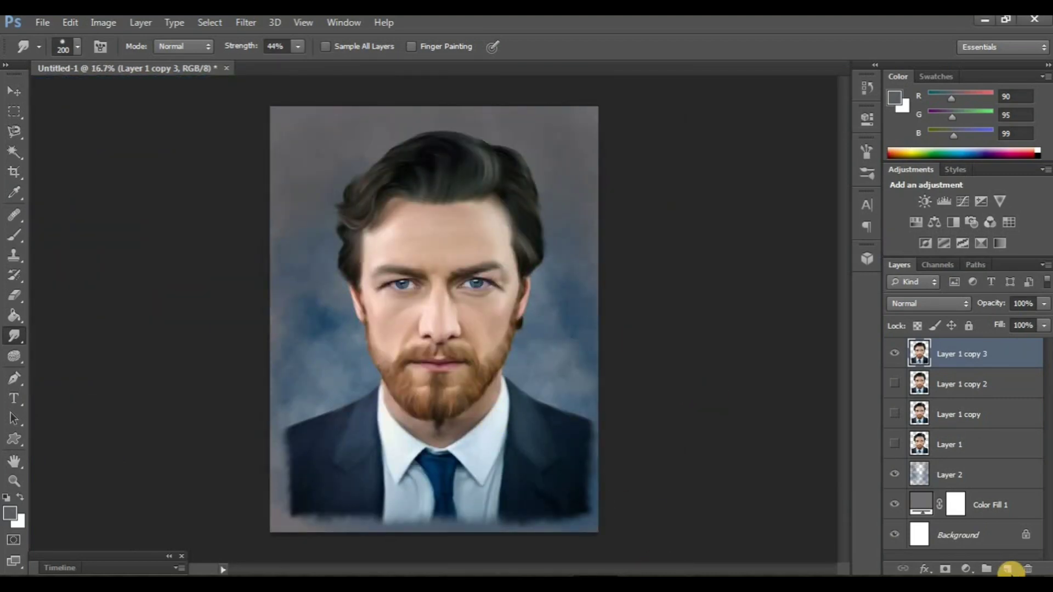
click(1008, 570)
Select the Brush tool with a soft round preset at 25% opacity
key(b)
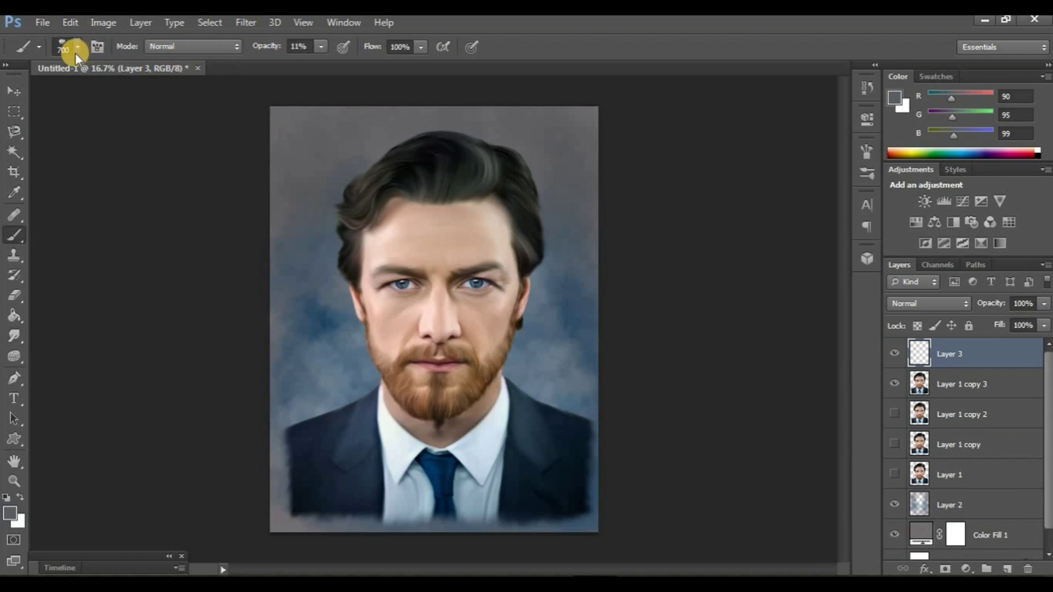
click(77, 48)
scroll(169, 192, up, 5)
click(129, 164)
click(296, 47)
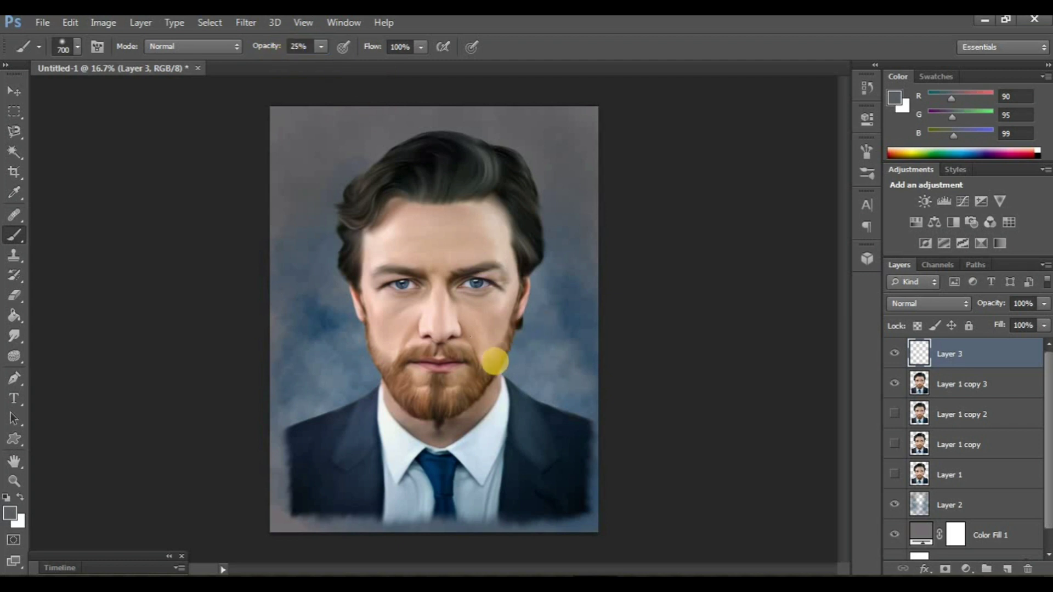
Sample background blue and paint a soft blue fade along the portrait's bottom edges
drag(329, 378, 311, 332)
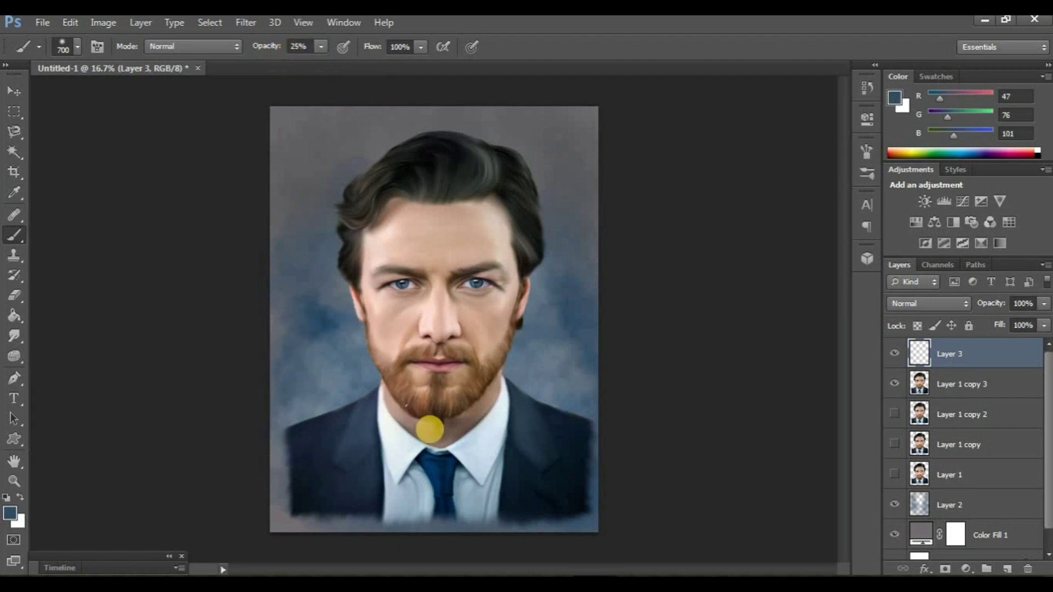
drag(518, 510, 247, 429)
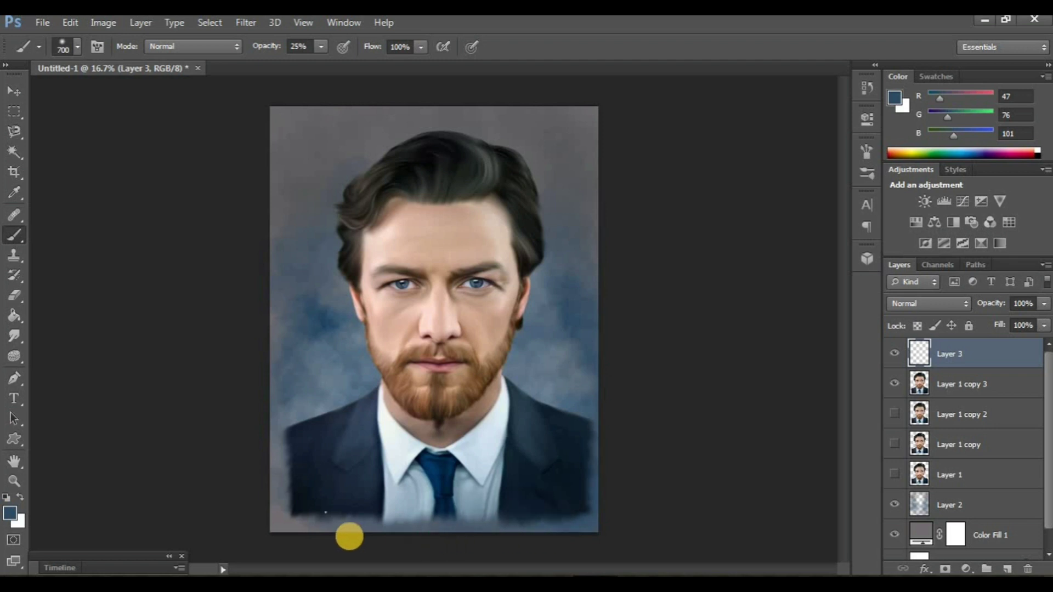
mouse_move(329, 397)
mouse_down()
mouse_move(278, 458)
mouse_move(349, 544)
mouse_up()
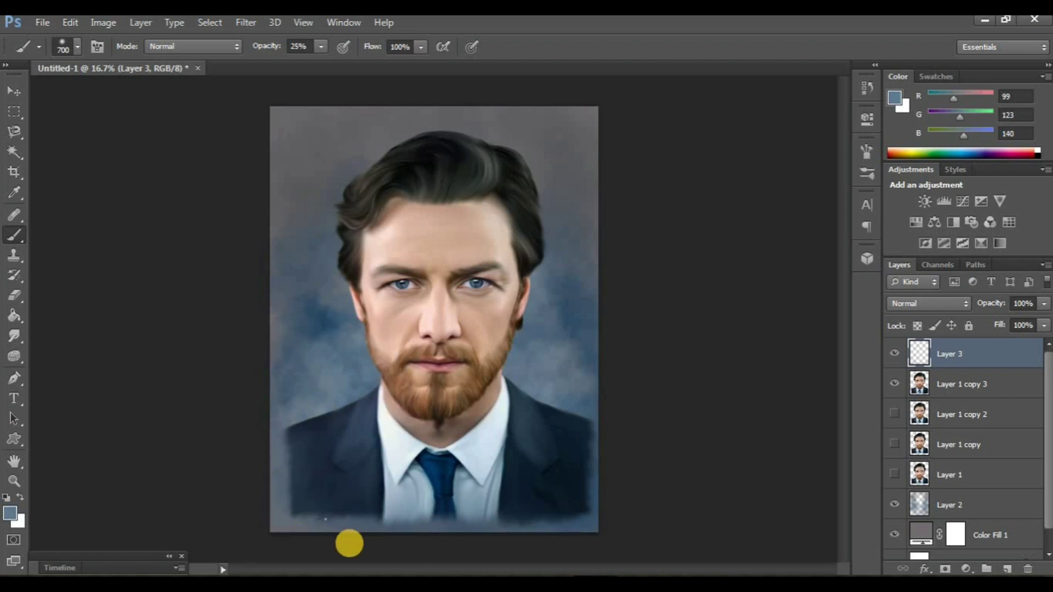
mouse_move(584, 528)
mouse_down()
mouse_move(685, 489)
mouse_move(647, 461)
mouse_up()
click(895, 354)
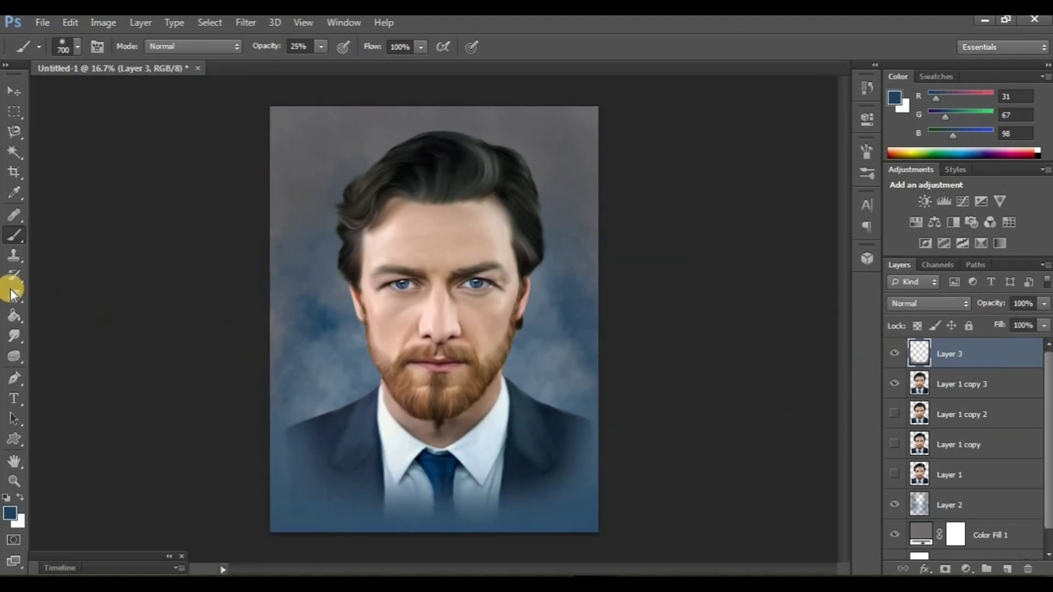
Switch to the Pencil tool with pure white as the foreground colour
click(52, 238)
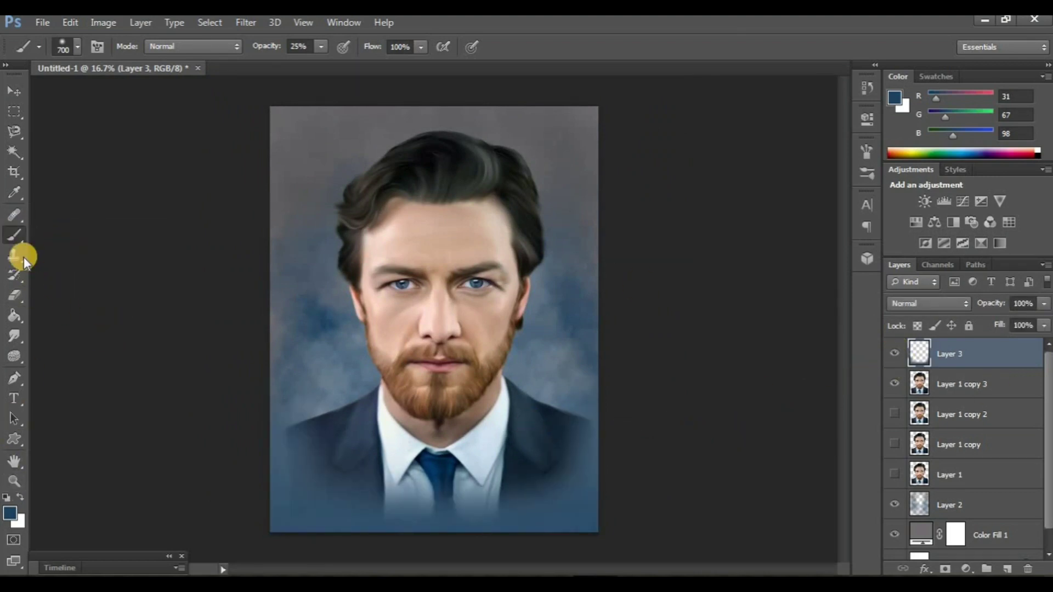
right_click(12, 238)
click(60, 244)
click(10, 513)
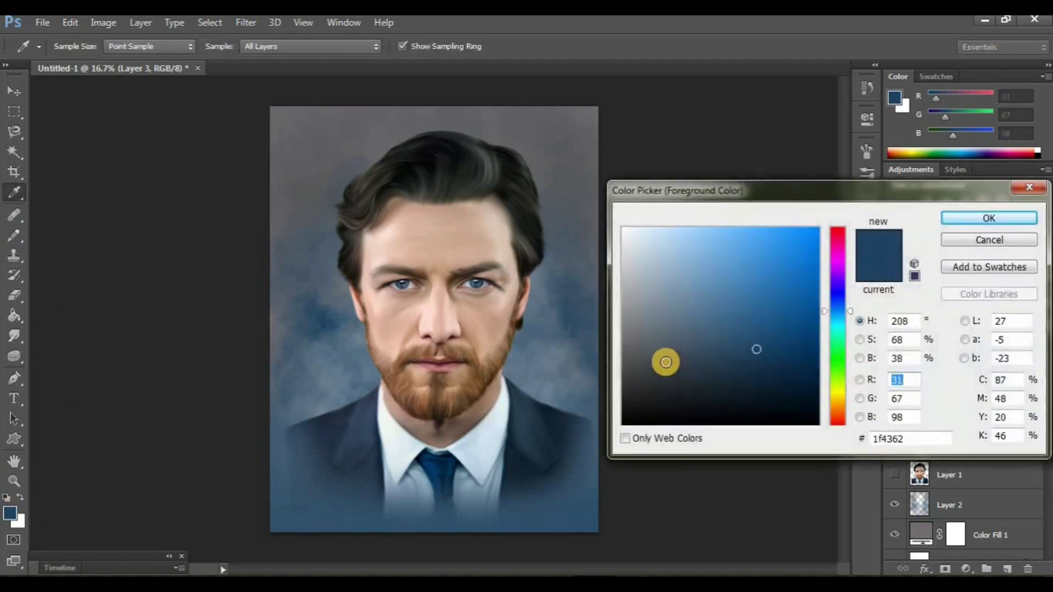
drag(665, 362, 603, 230)
click(990, 220)
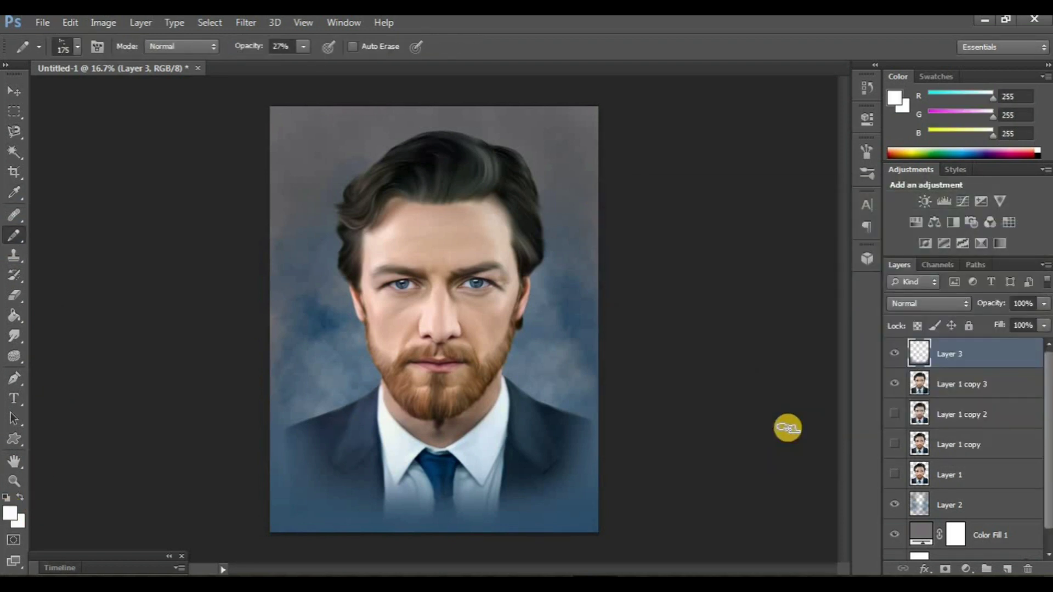
Hide all panels with Tab and zoom toward the portrait's lower-right corner for the signature
key(Tab)
scroll(787, 427, up, 3)
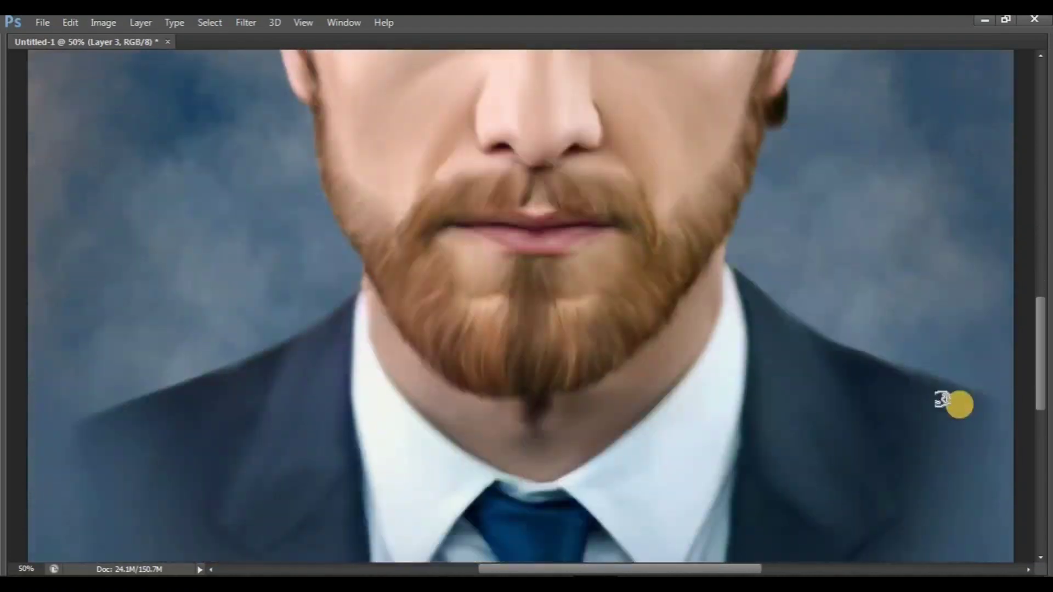
scroll(949, 411, down, 3)
scroll(960, 437, down, 2)
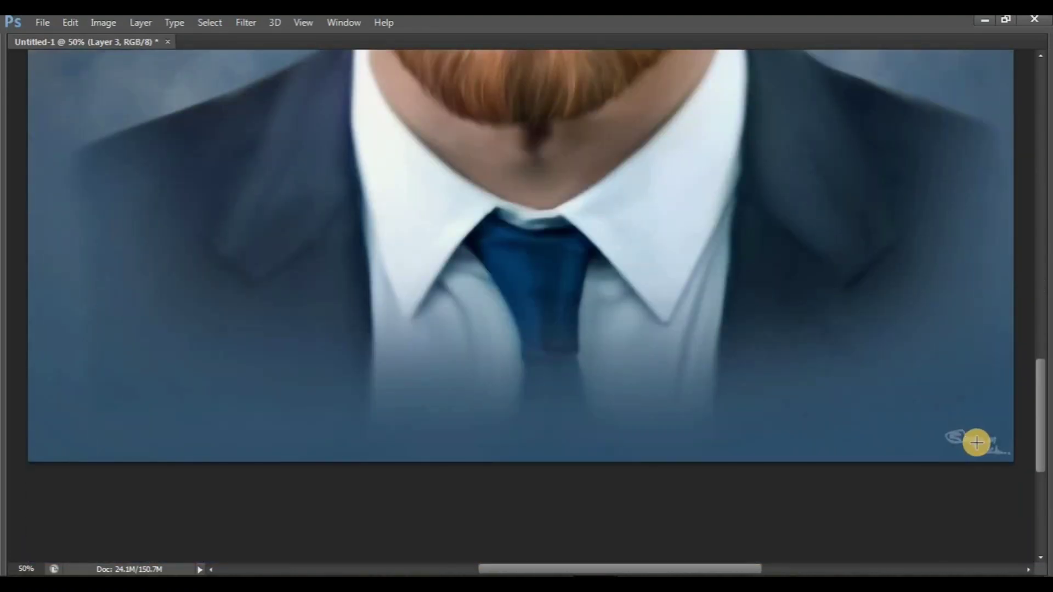
scroll(977, 442, down, 1)
scroll(977, 442, down, 1)
scroll(976, 442, down, 1)
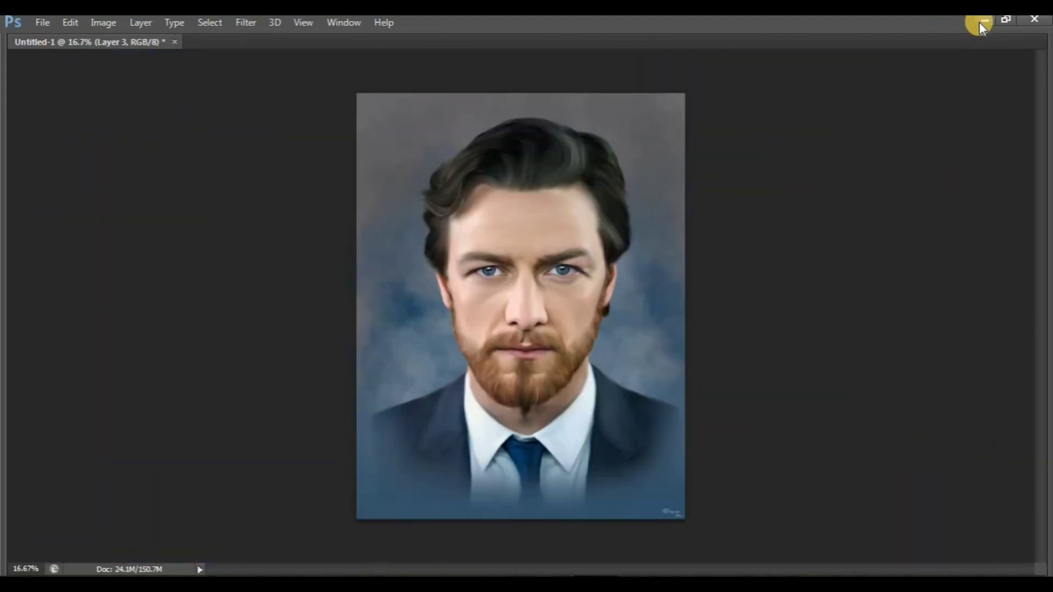